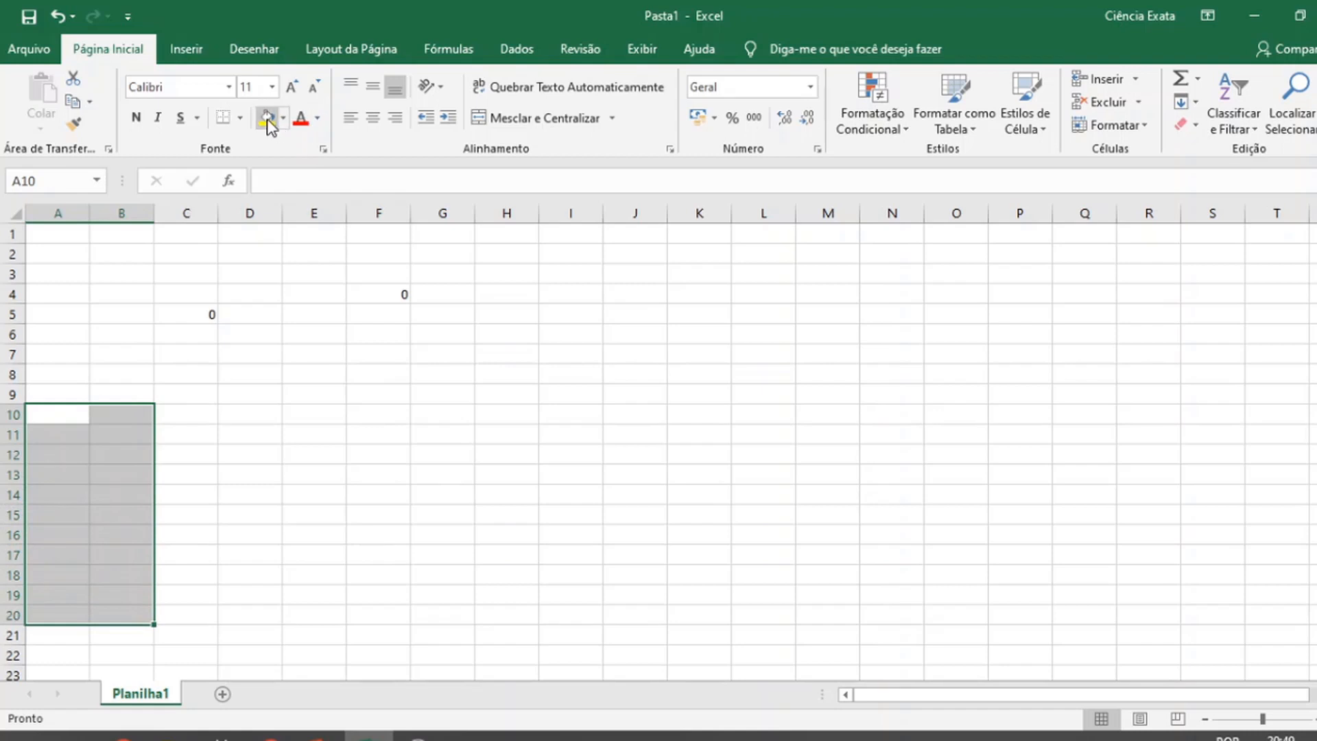
Fill the range A10:B20 with yellow and check the formula in C5 that refers to it
{"action": "left_click", "coordinate": [268, 118]}
{"action": "left_click", "coordinate": [377, 533]}
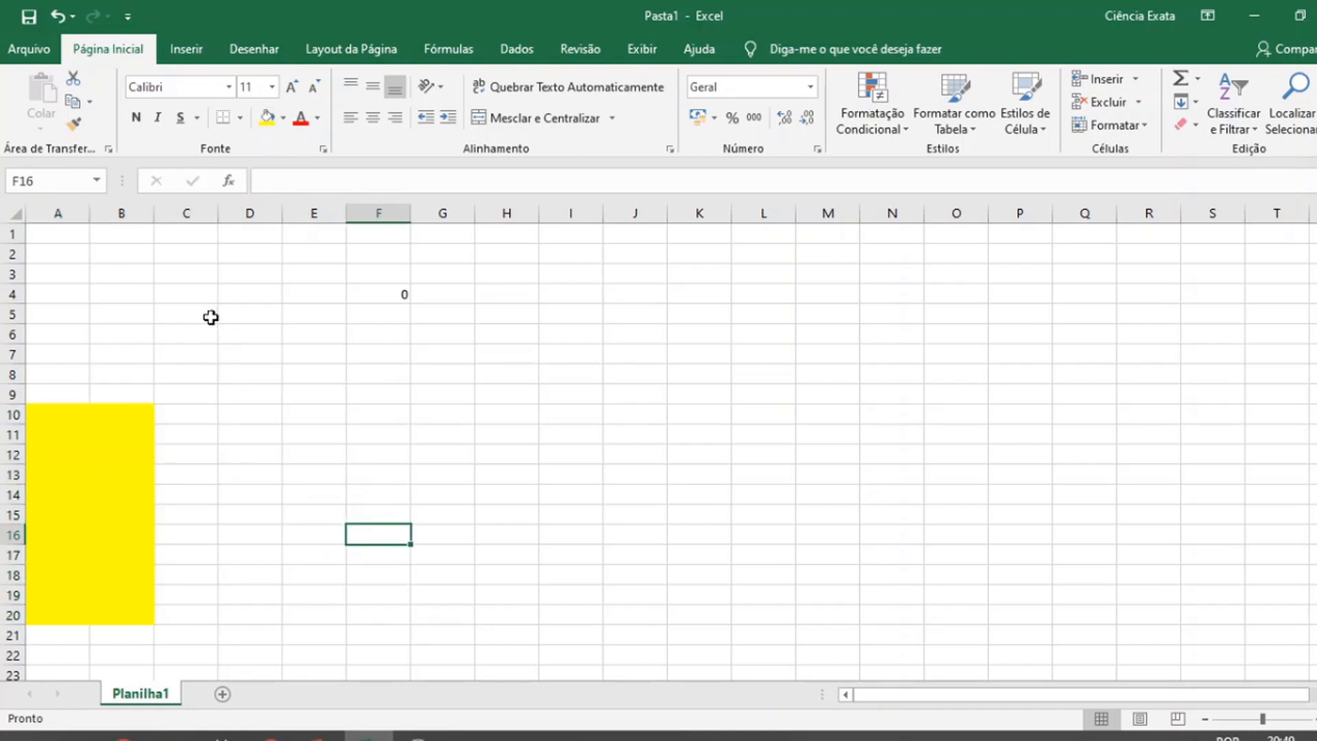
{"action": "left_click", "coordinate": [212, 315]}
{"action": "key", "text": "F2"}
{"action": "key", "text": "Escape"}
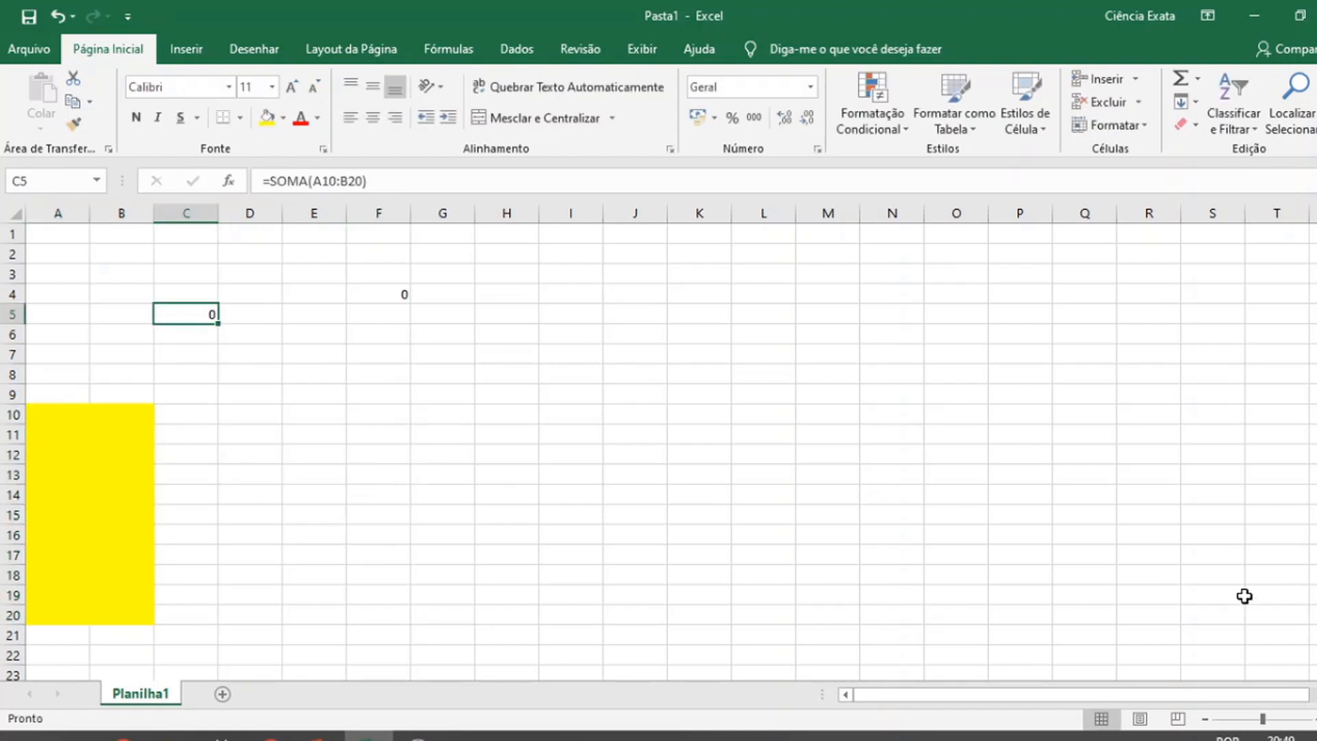
Enter the formula =MÁXIMO(C1:C4) in cell F4
{"action": "left_click", "coordinate": [400, 293]}
{"action": "type", "text": "=MÁXIMO(C1:C4)"}
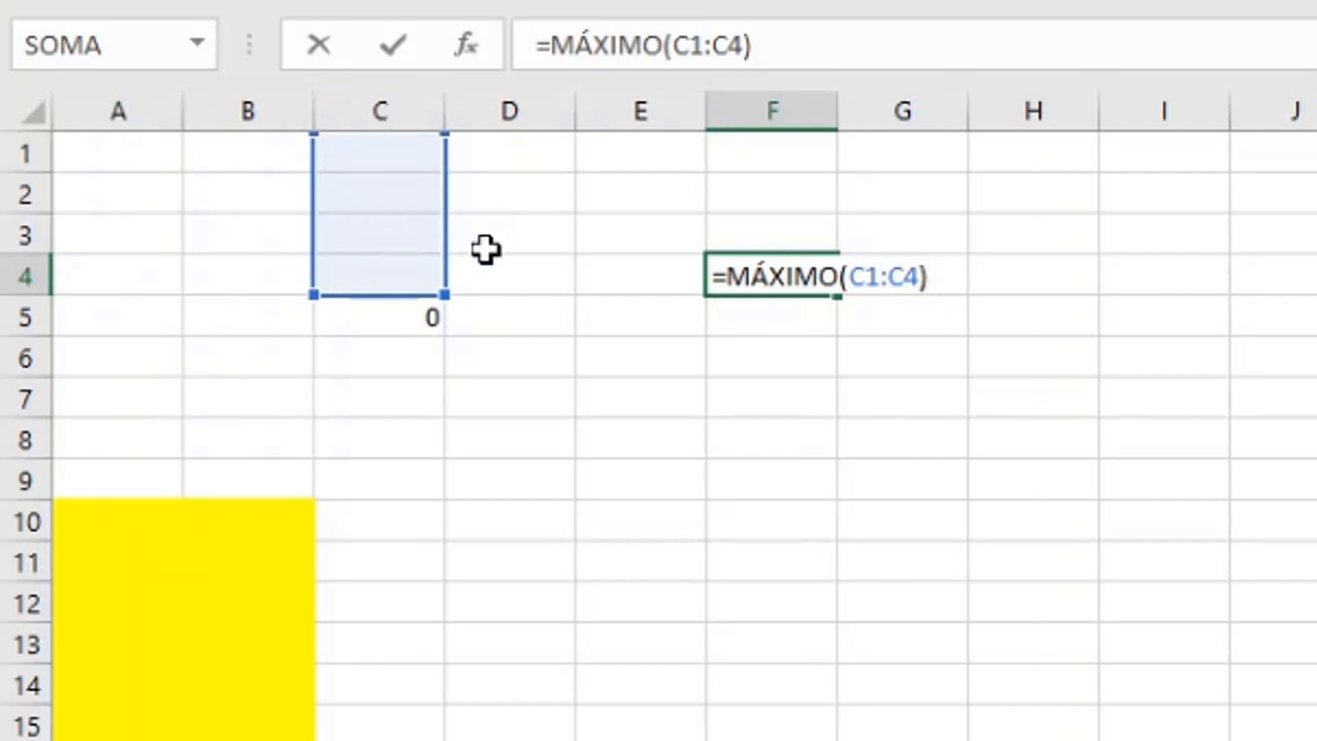
{"action": "key", "text": "ctrl+Return"}
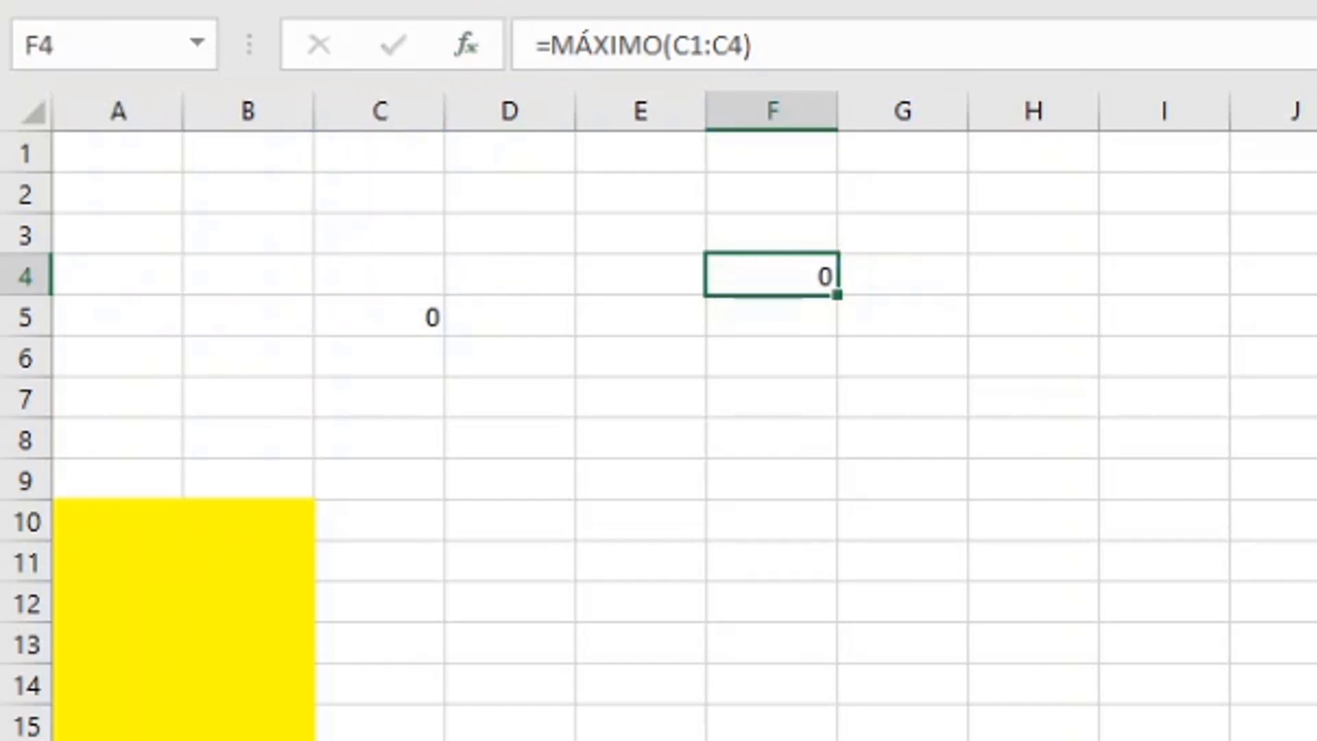
Fill the range C1:C4 with the standard light green color
{"action": "left_click_drag", "start_coordinate": [377, 153], "coordinate": [391, 274]}
{"action": "left_click", "coordinate": [579, 1]}
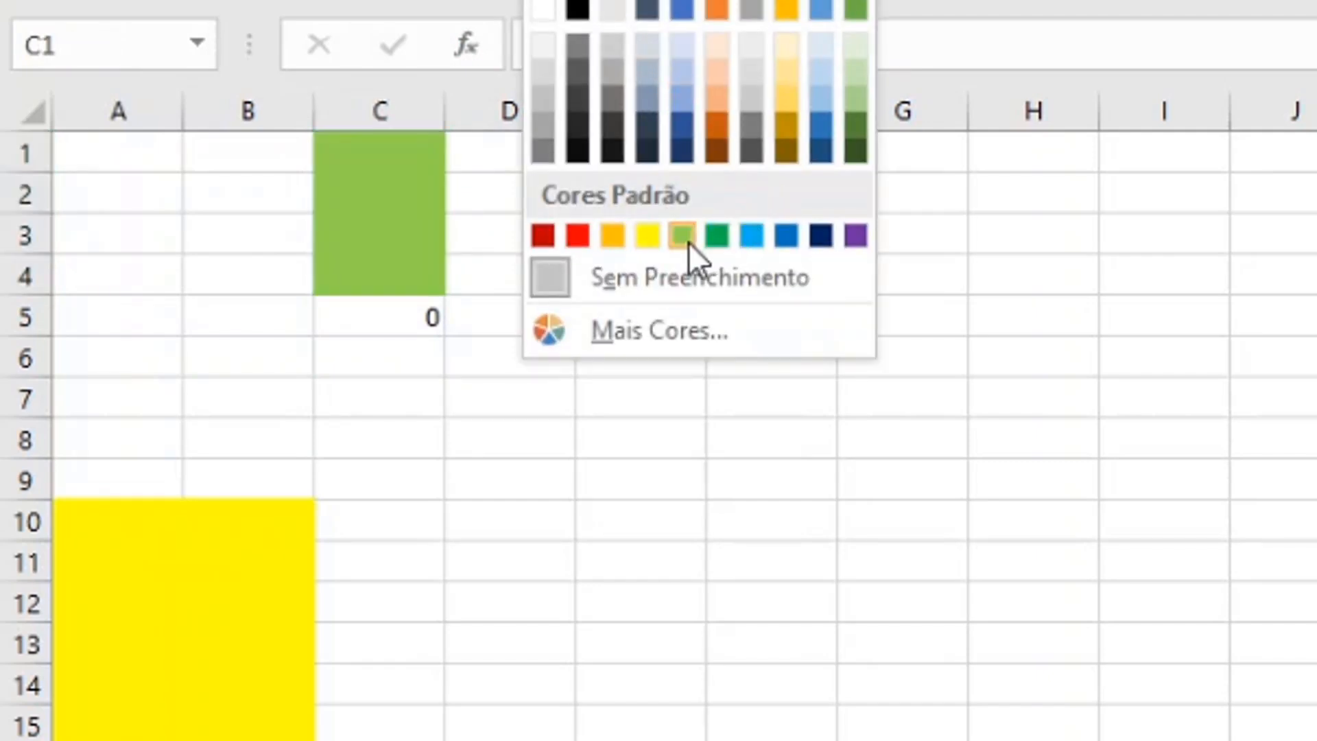
{"action": "left_click", "coordinate": [688, 241]}
{"action": "left_click", "coordinate": [1141, 650]}
{"action": "left_click", "coordinate": [1019, 605]}
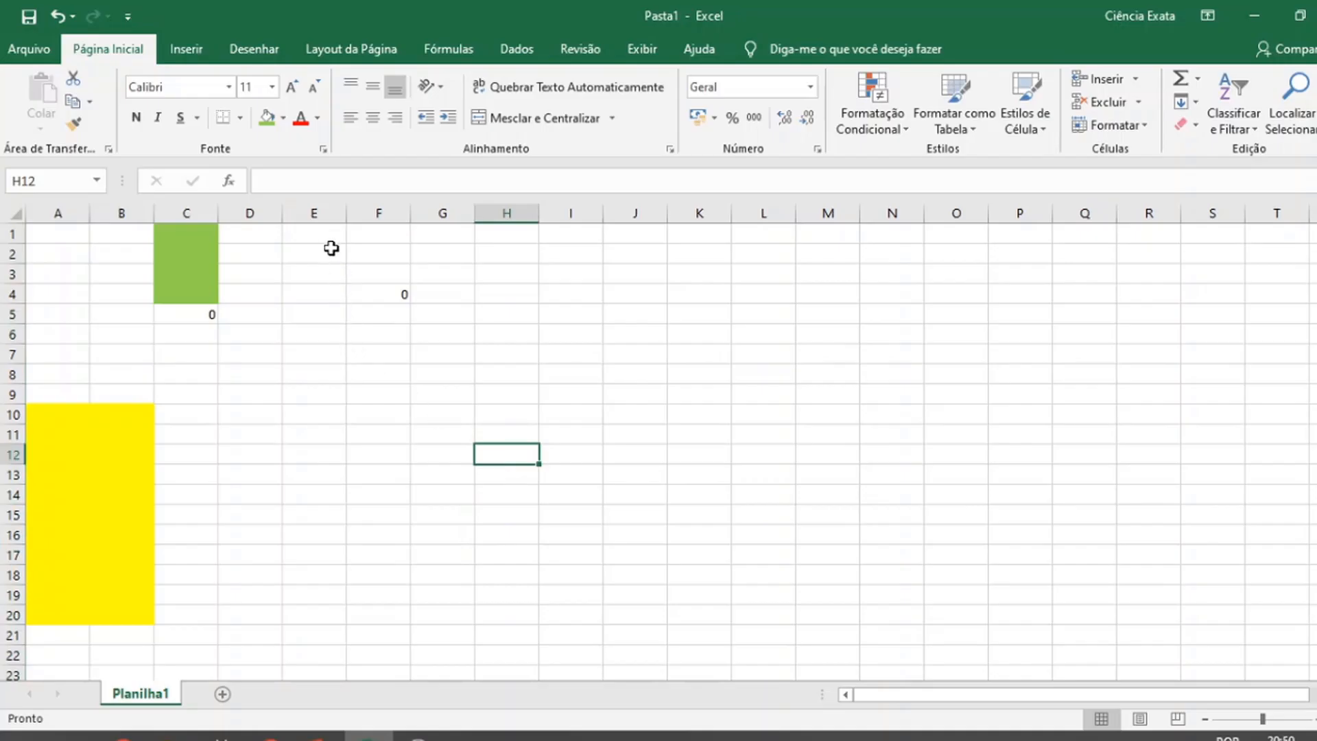
Insert a blank column before column E
{"action": "left_click", "coordinate": [325, 214]}
{"action": "right_click", "coordinate": [325, 214]}
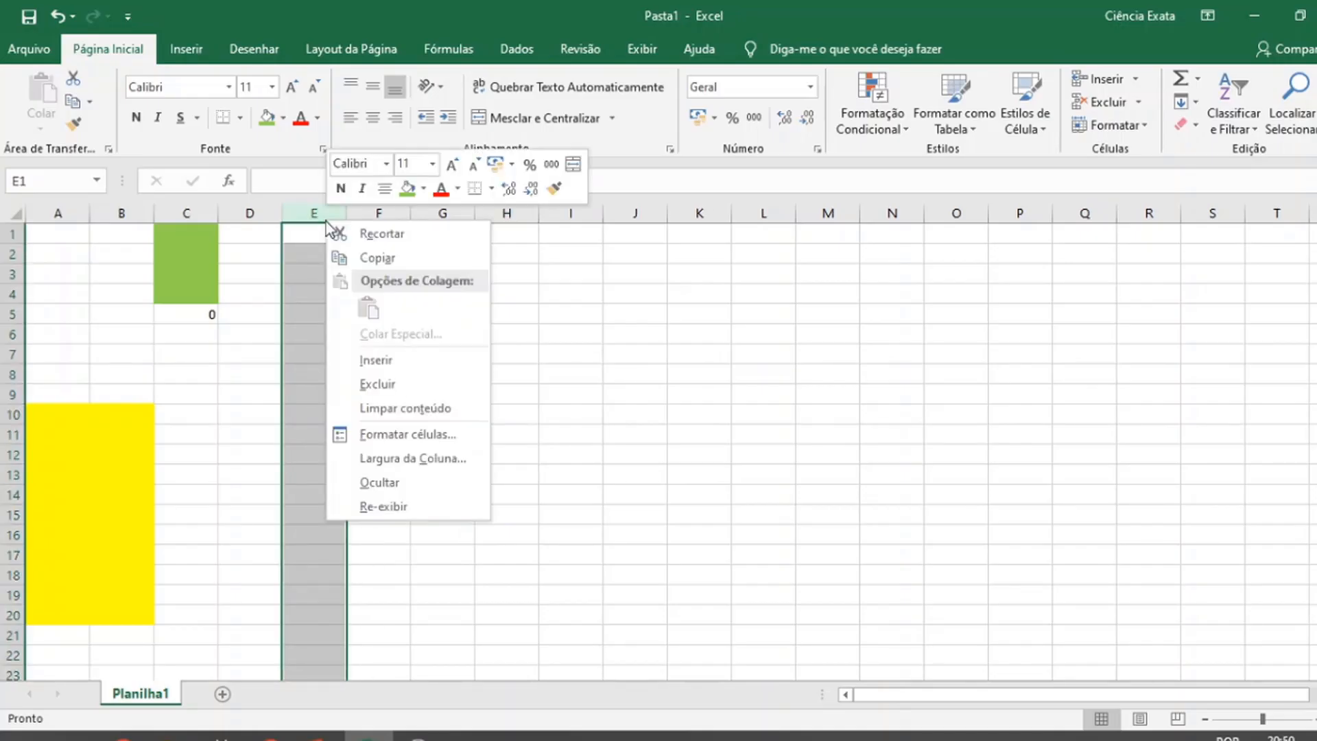
{"action": "left_click", "coordinate": [376, 350]}
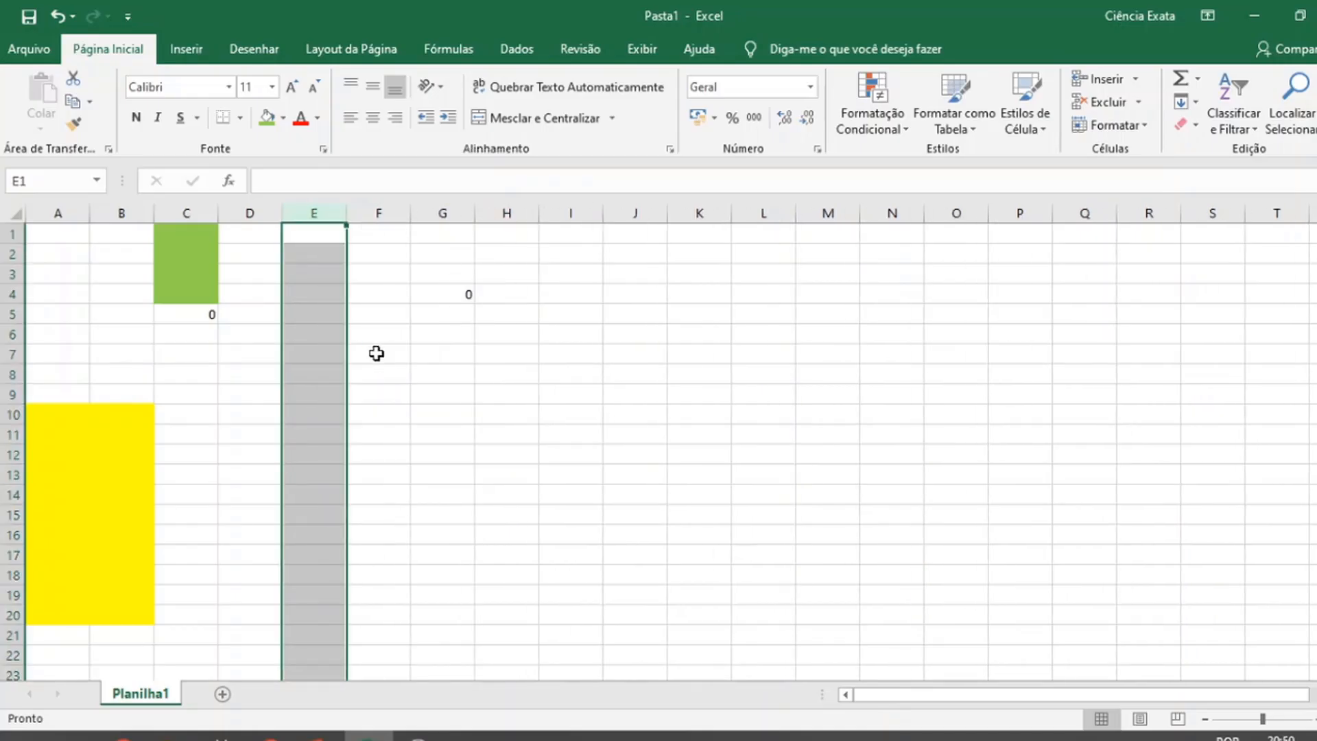
Insert a blank row above row 7
{"action": "left_click", "coordinate": [11, 355]}
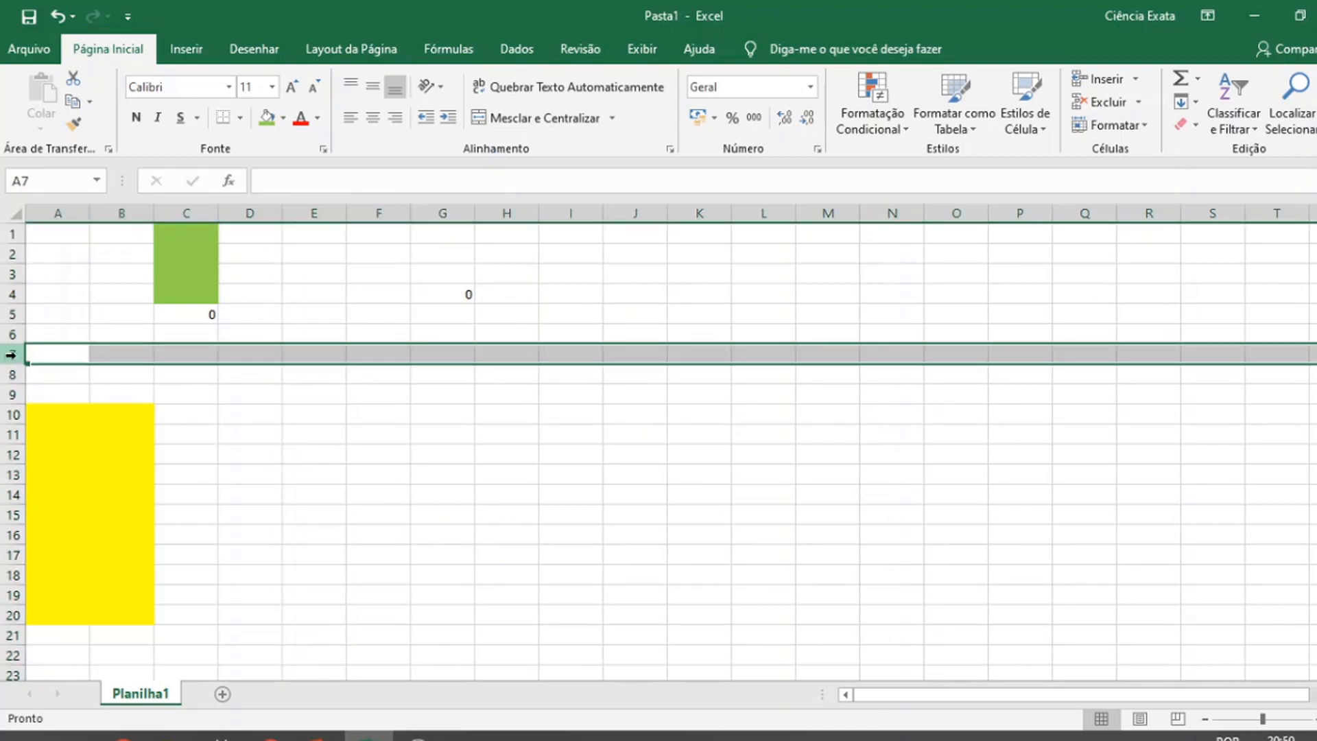
{"action": "right_click", "coordinate": [11, 355]}
{"action": "left_click", "coordinate": [98, 495]}
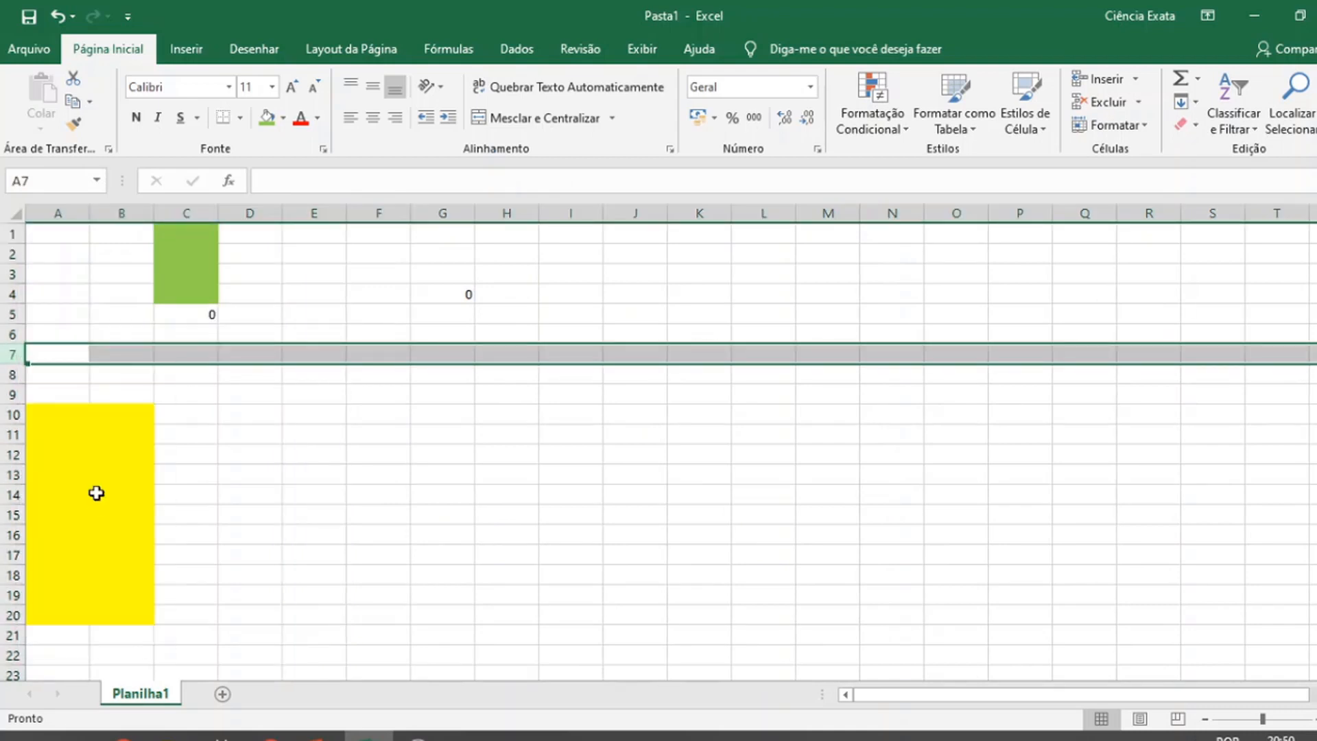
{"action": "left_click", "coordinate": [390, 491]}
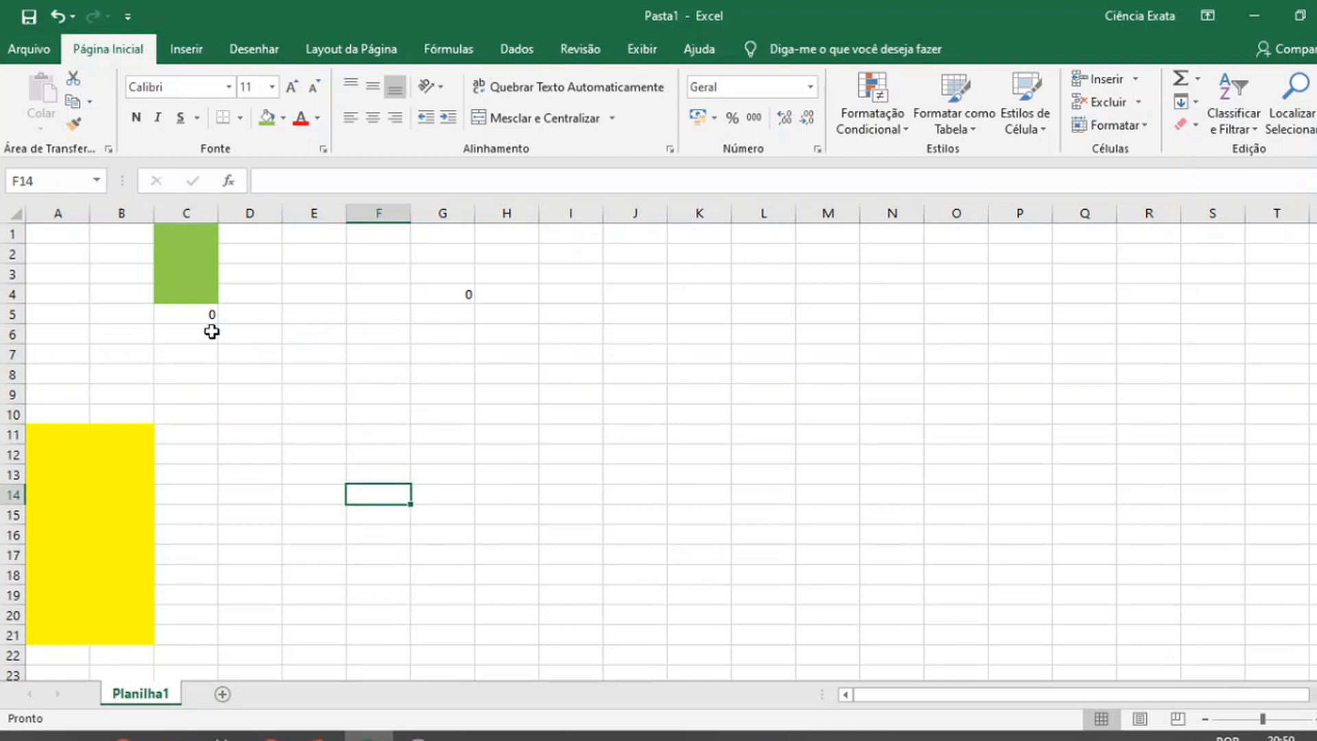
Examine the MÁXIMO formula in G4 and the range it references, relative to inserted column E and row 7
{"action": "left_click", "coordinate": [463, 294]}
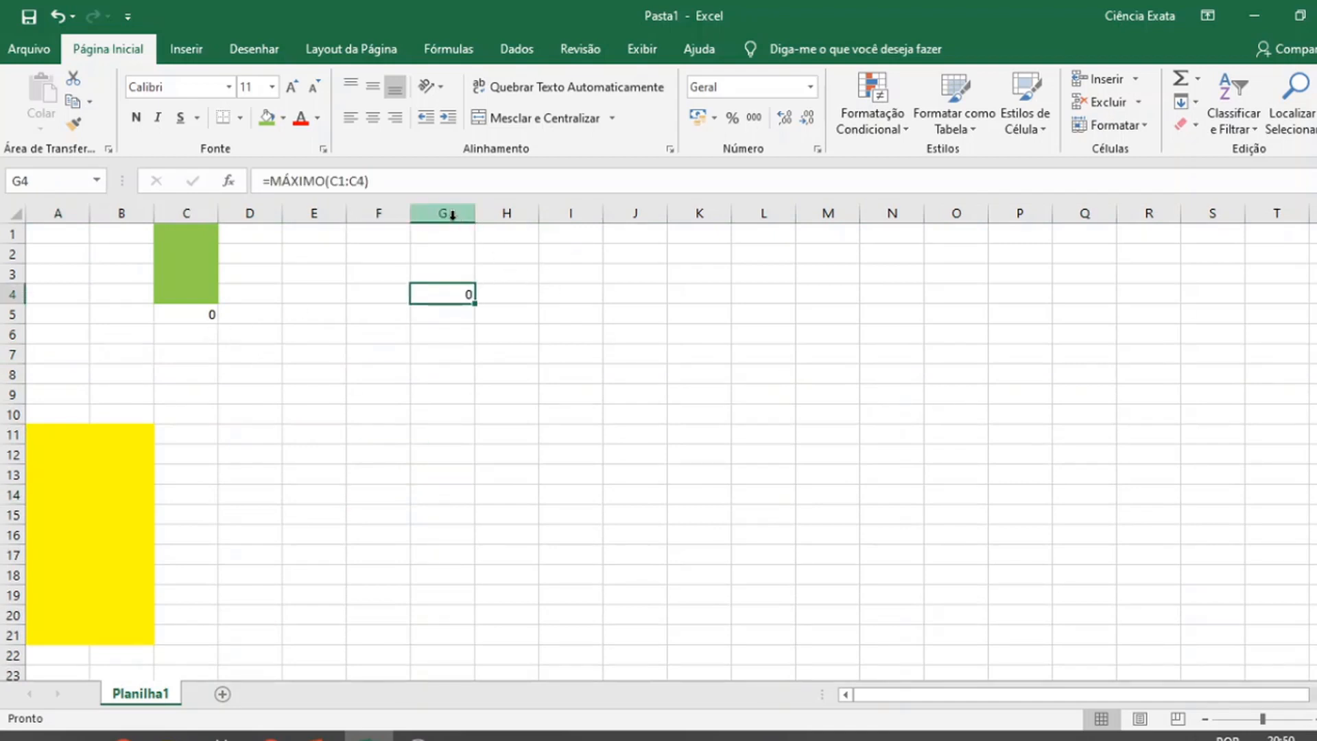
{"action": "left_click", "coordinate": [25, 181]}
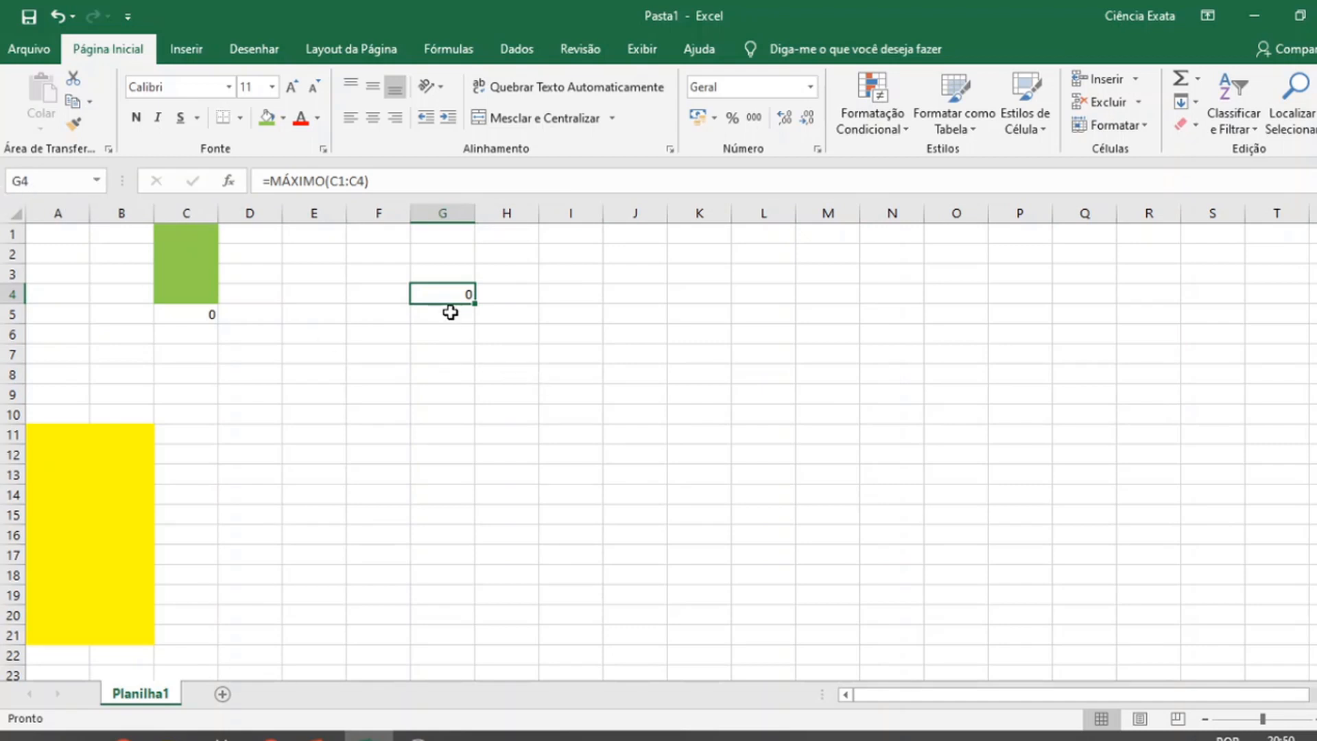
{"action": "left_click", "coordinate": [459, 334]}
{"action": "left_click", "coordinate": [457, 298]}
{"action": "double_click", "coordinate": [458, 297]}
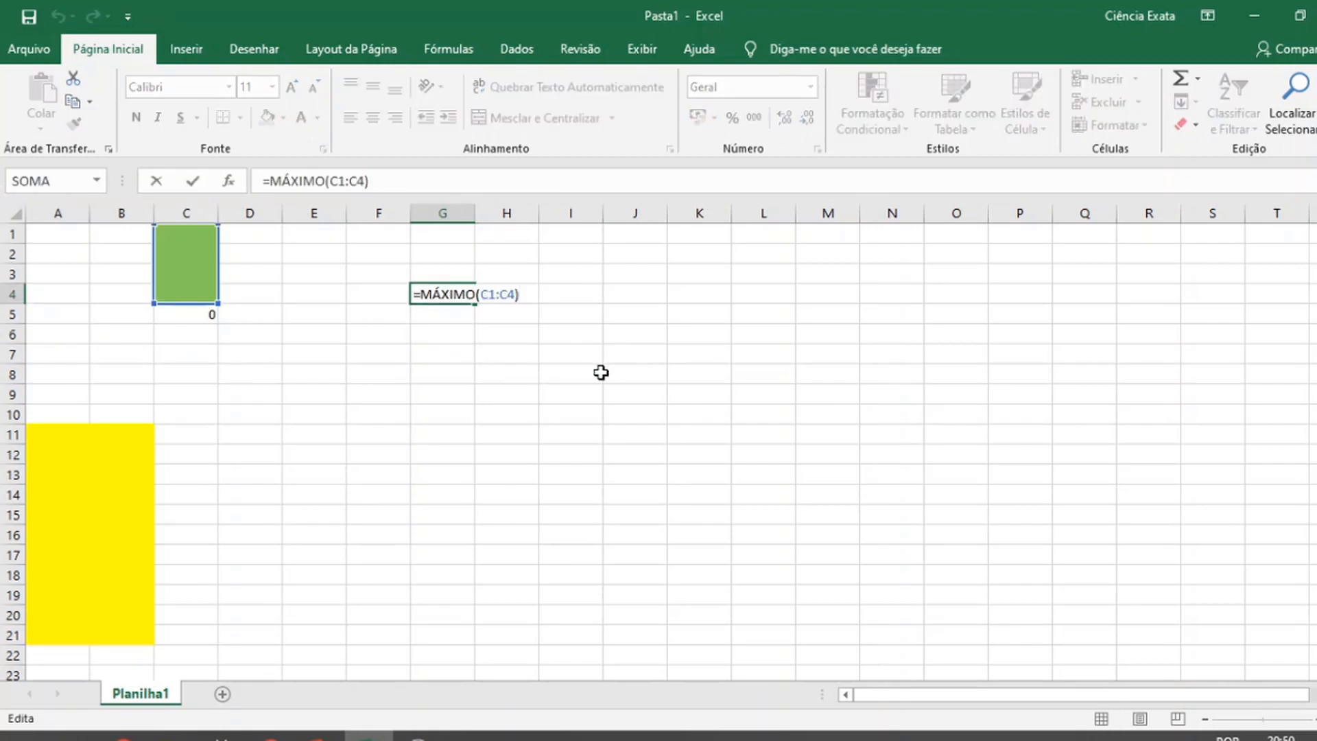
{"action": "left_click", "coordinate": [308, 210]}
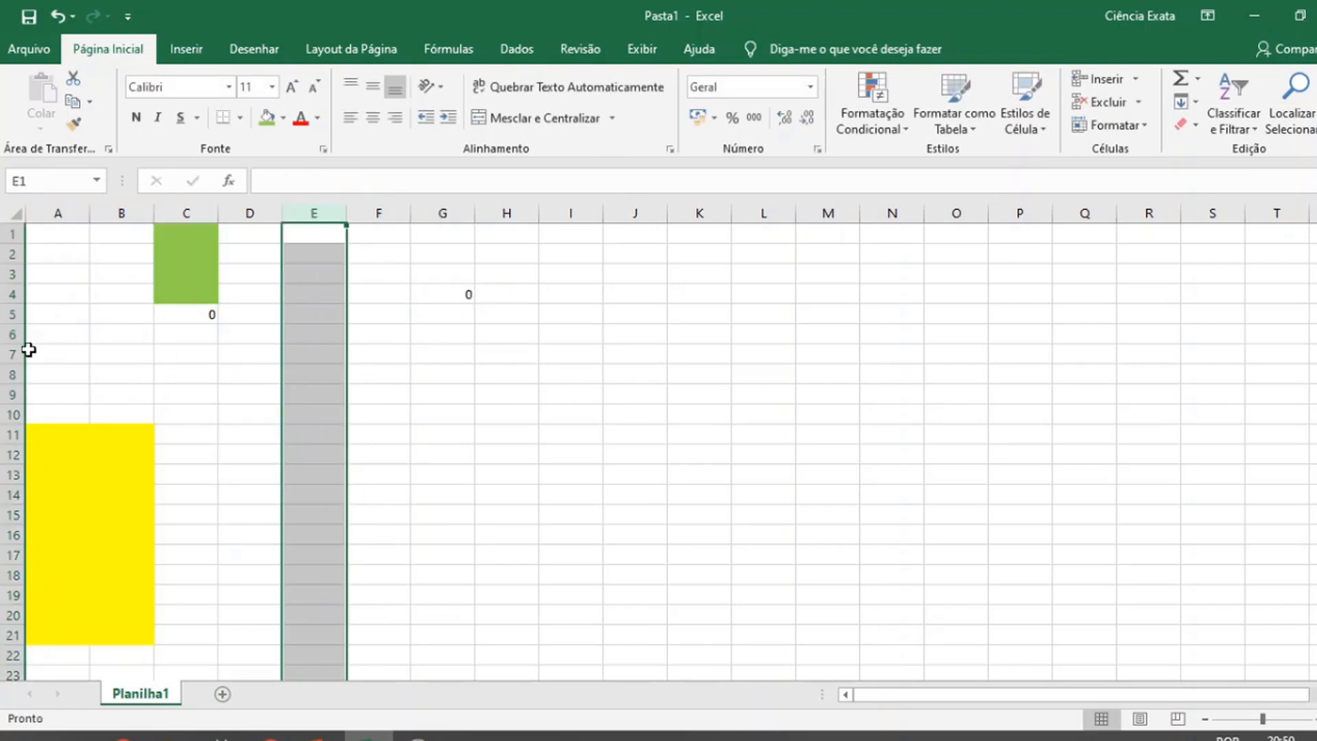
{"action": "left_click", "coordinate": [6, 354]}
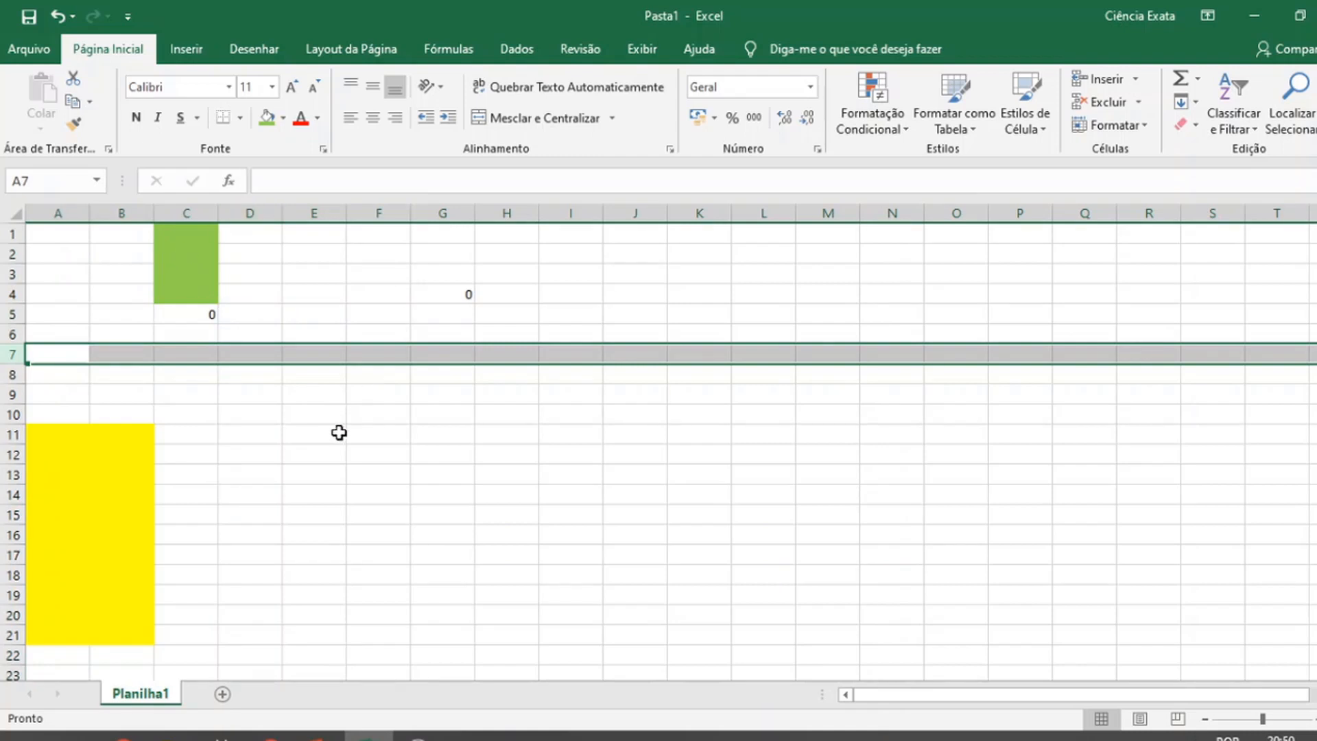
{"action": "left_click", "coordinate": [436, 294]}
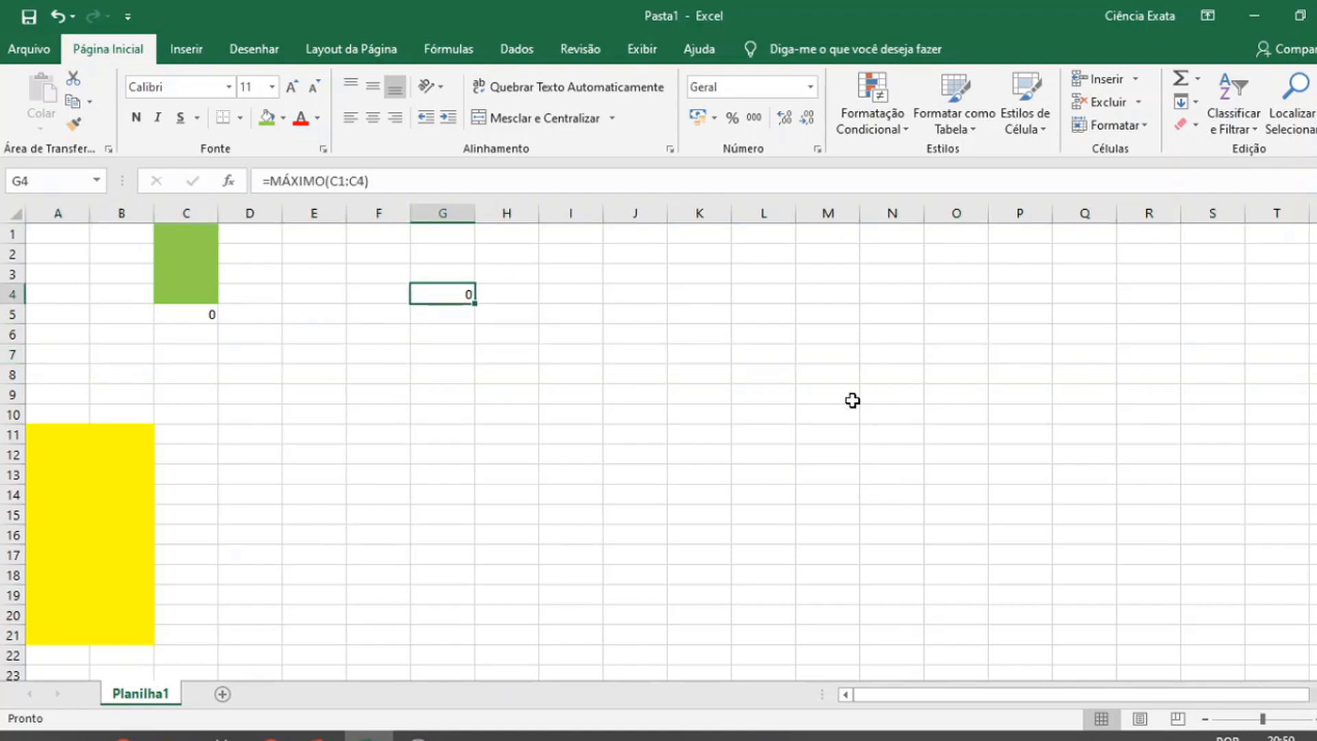
{"action": "key", "text": "F2"}
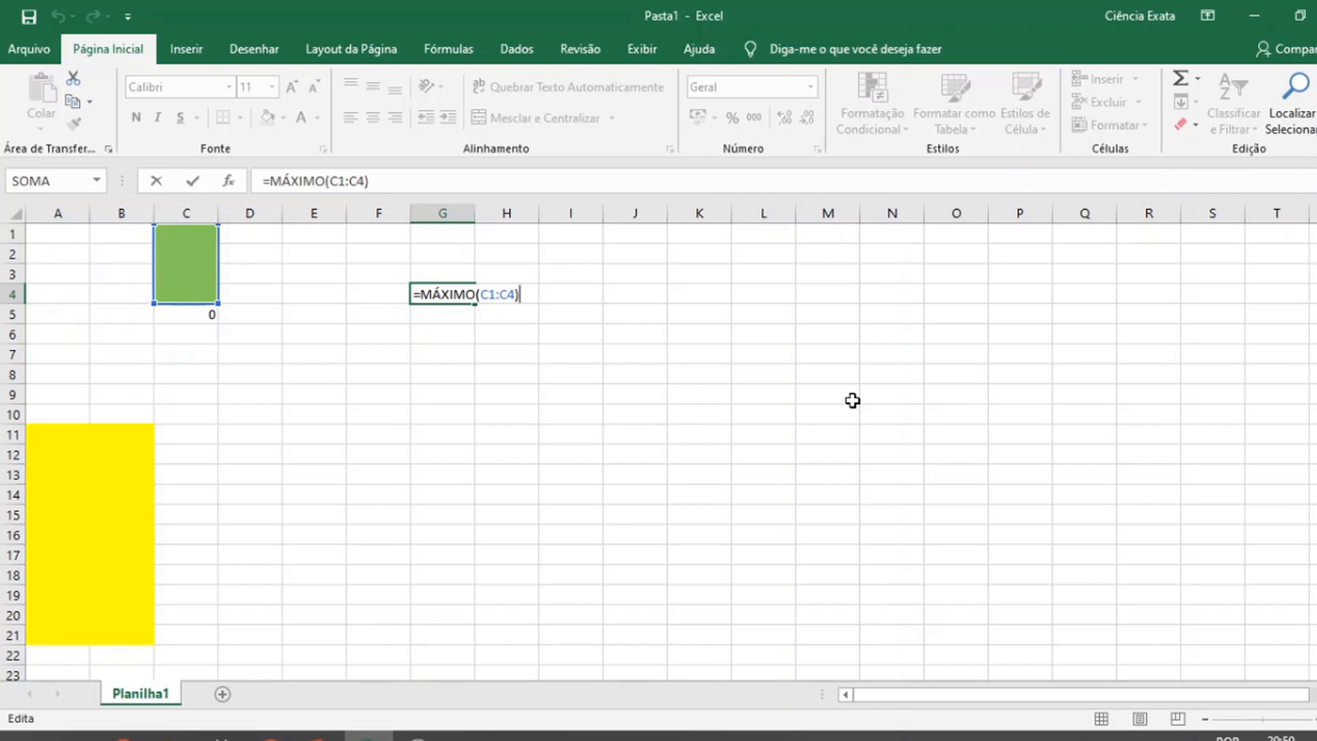
{"action": "key", "text": "Escape"}
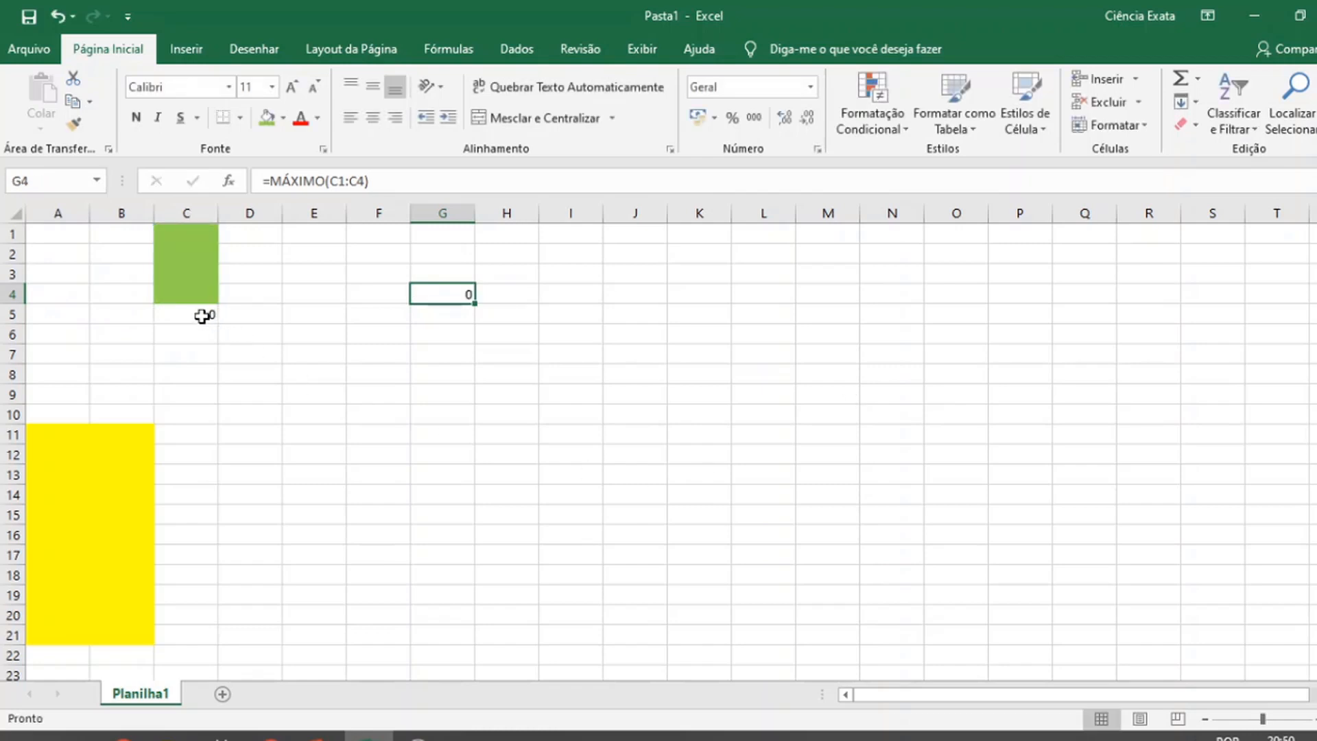
Check the SOMA formula in C5 and compare the ranges A10:B20 and A11:B21 by selecting each
{"action": "left_click", "coordinate": [203, 317]}
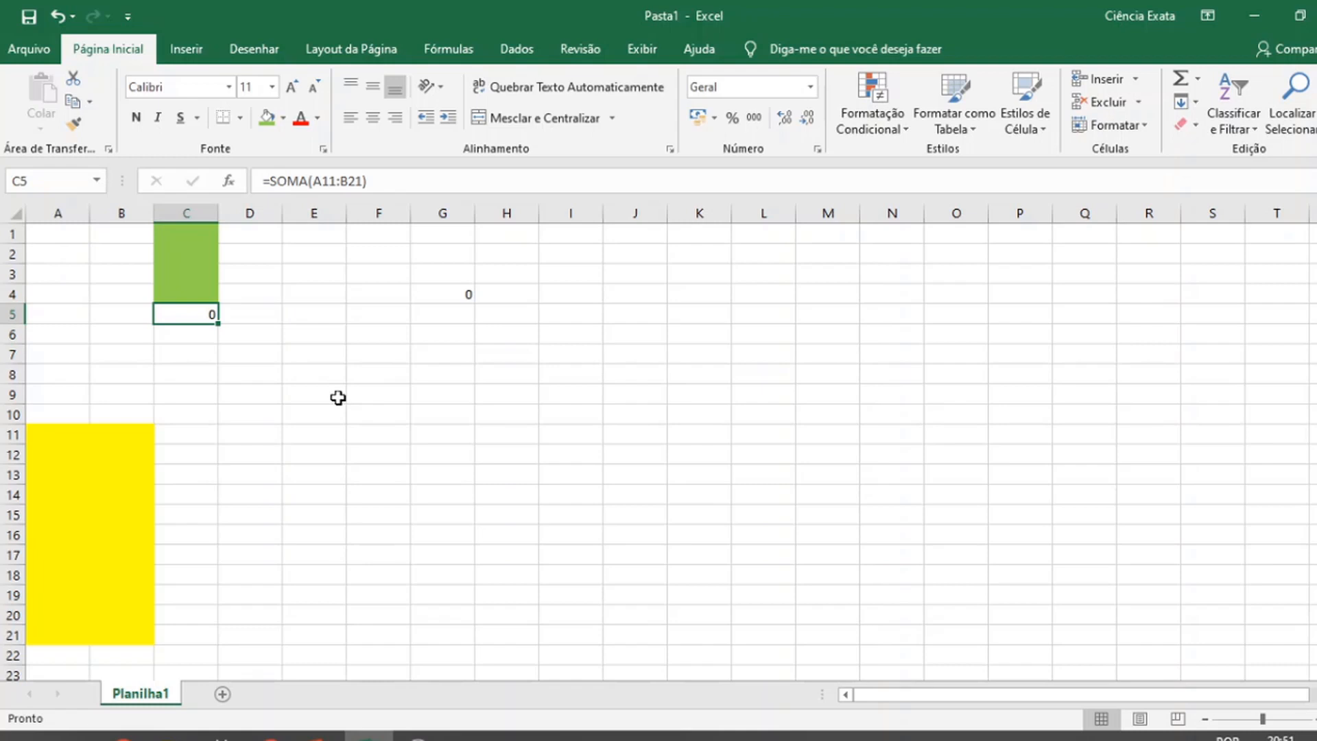
{"action": "left_click_drag", "start_coordinate": [60, 414], "coordinate": [96, 615]}
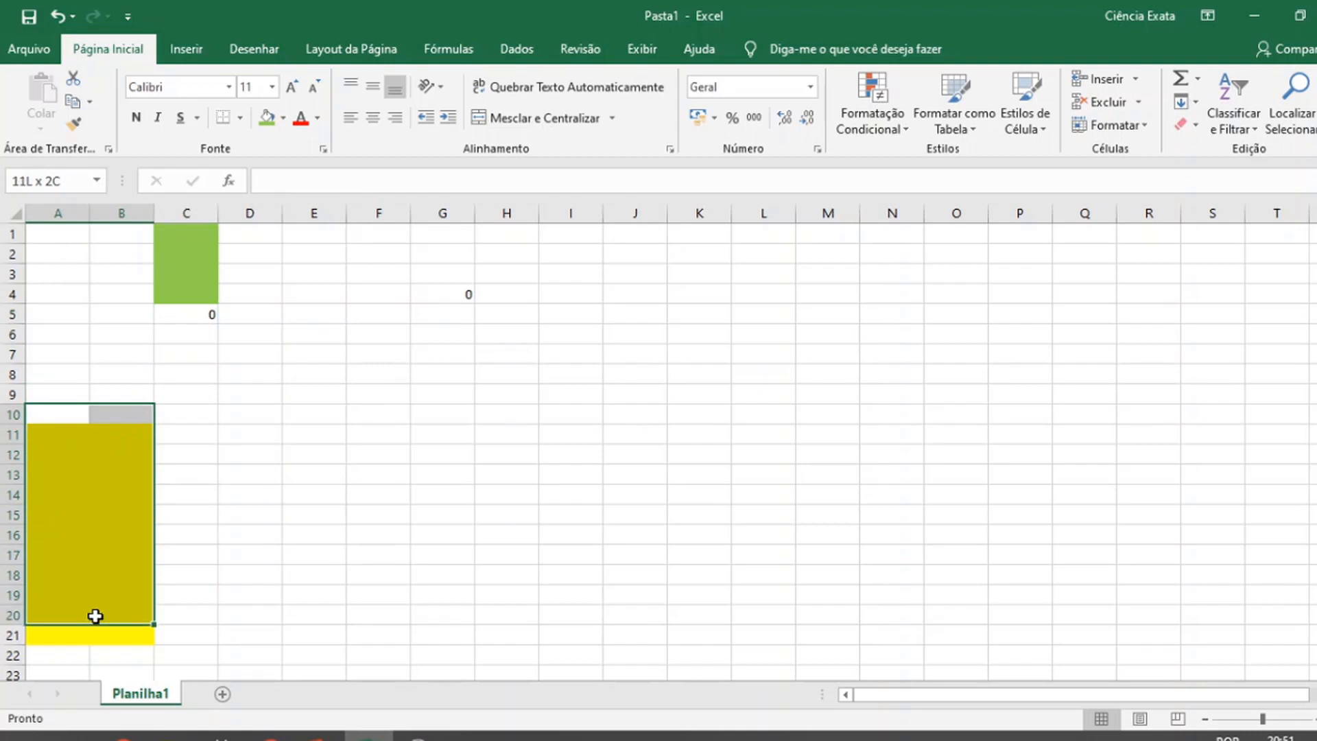
{"action": "left_click", "coordinate": [260, 613]}
{"action": "left_click_drag", "start_coordinate": [41, 438], "coordinate": [130, 635]}
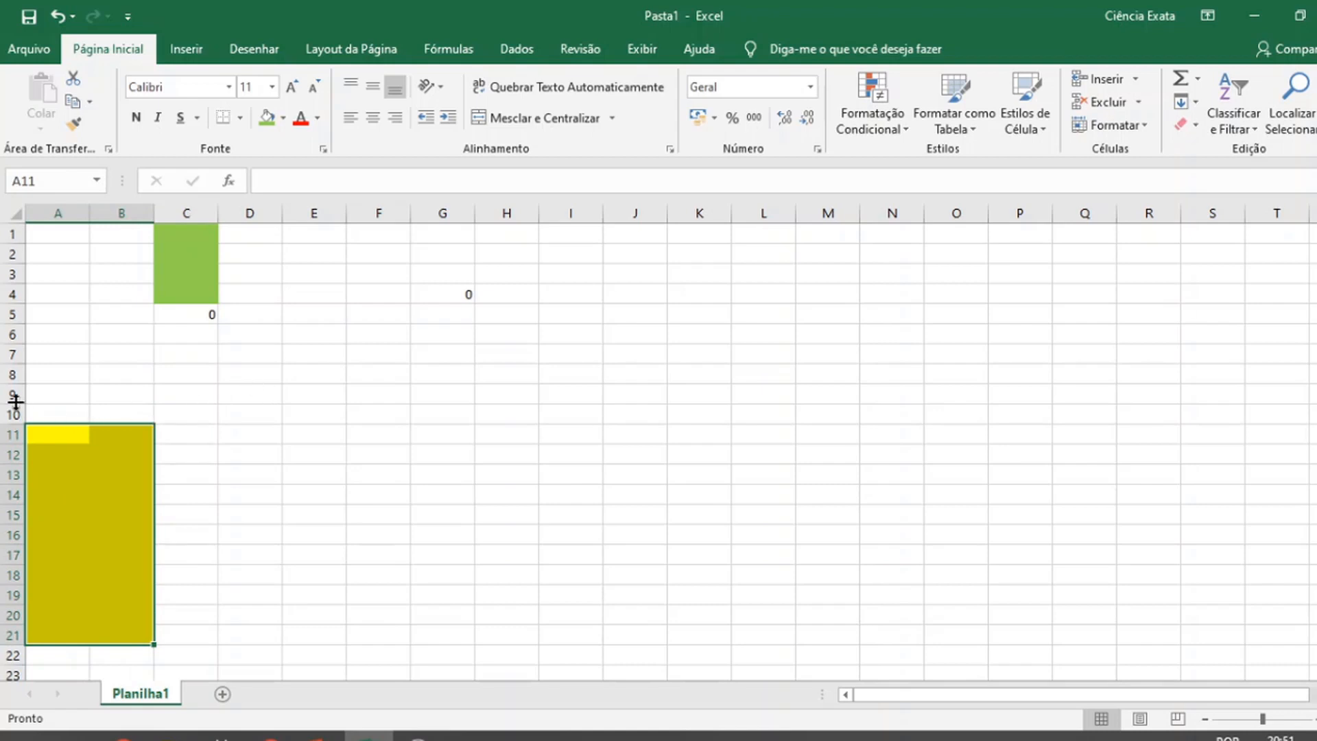
Delete row 9 and insert a blank row above row 8
{"action": "left_click", "coordinate": [12, 397]}
{"action": "right_click", "coordinate": [14, 396]}
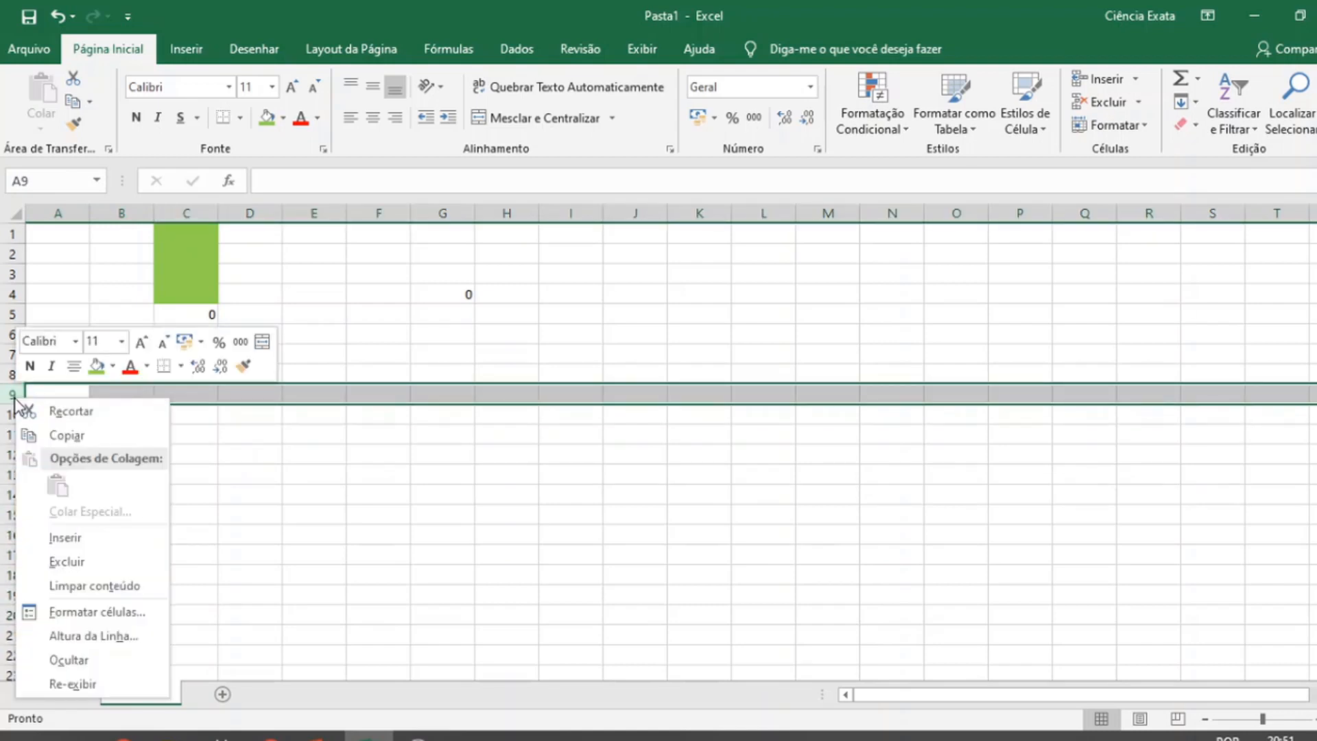
{"action": "left_click", "coordinate": [79, 561]}
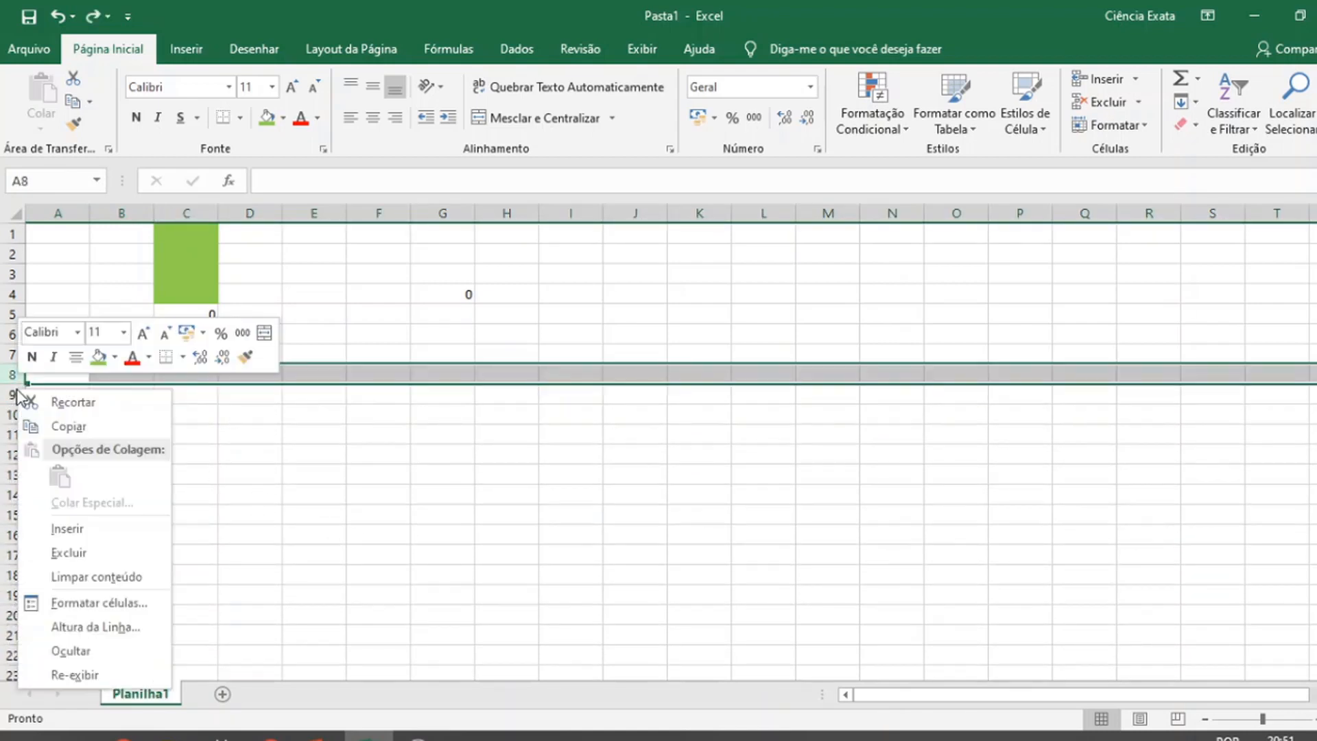
{"action": "left_click", "coordinate": [104, 524]}
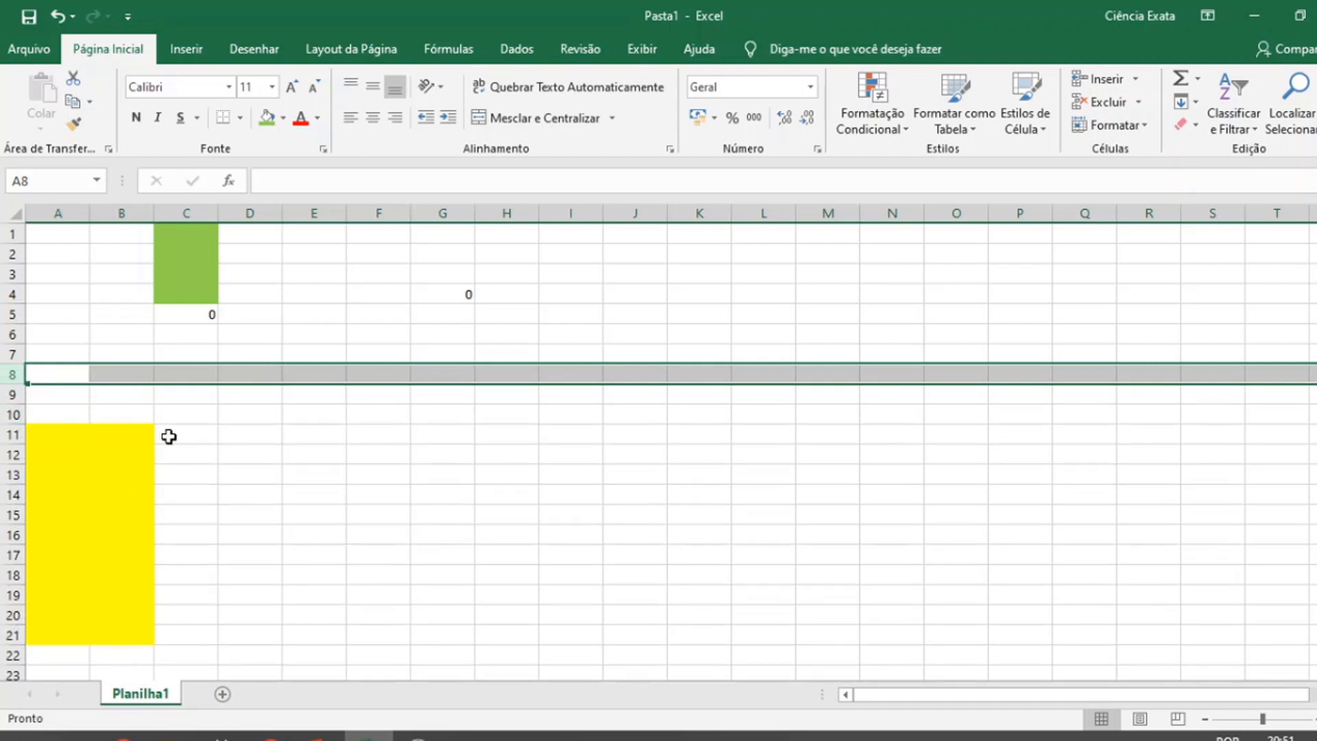
Inspect the range referenced by the SOMA formula in C5
{"action": "left_click", "coordinate": [206, 319]}
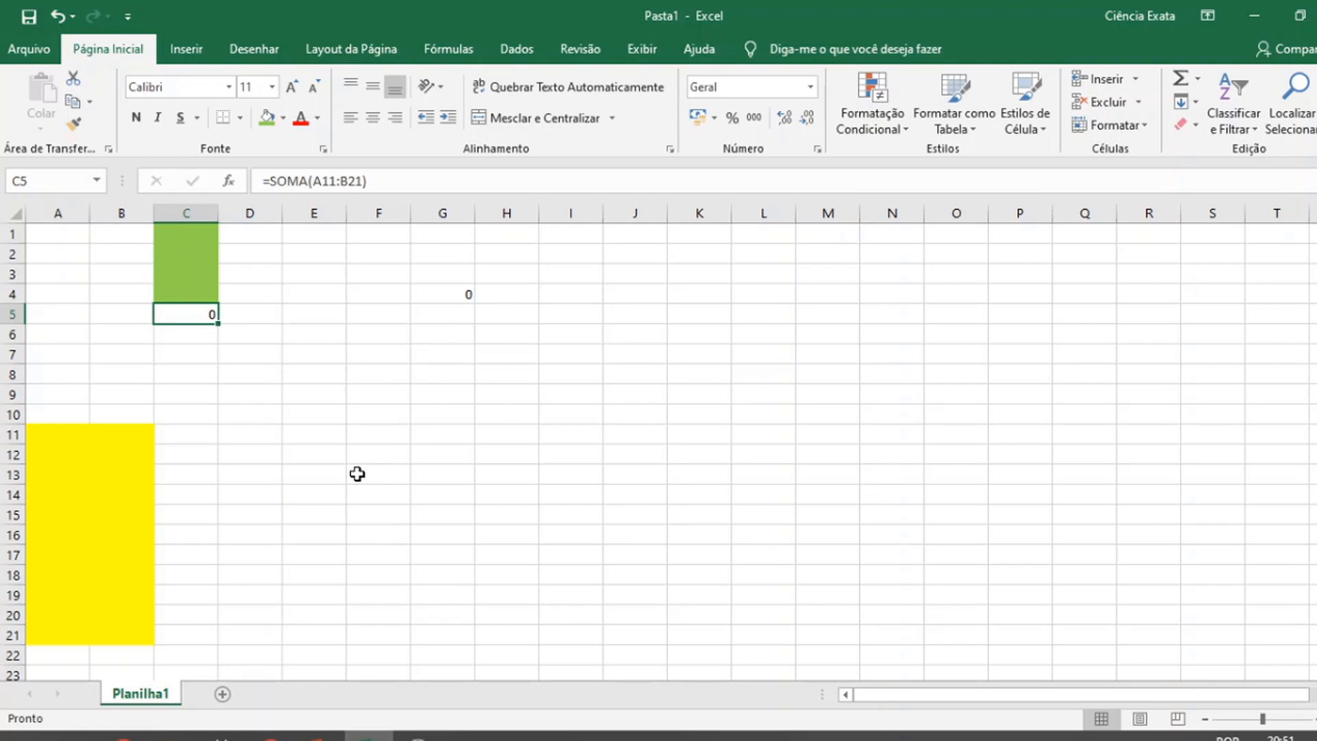
{"action": "key", "text": "F2"}
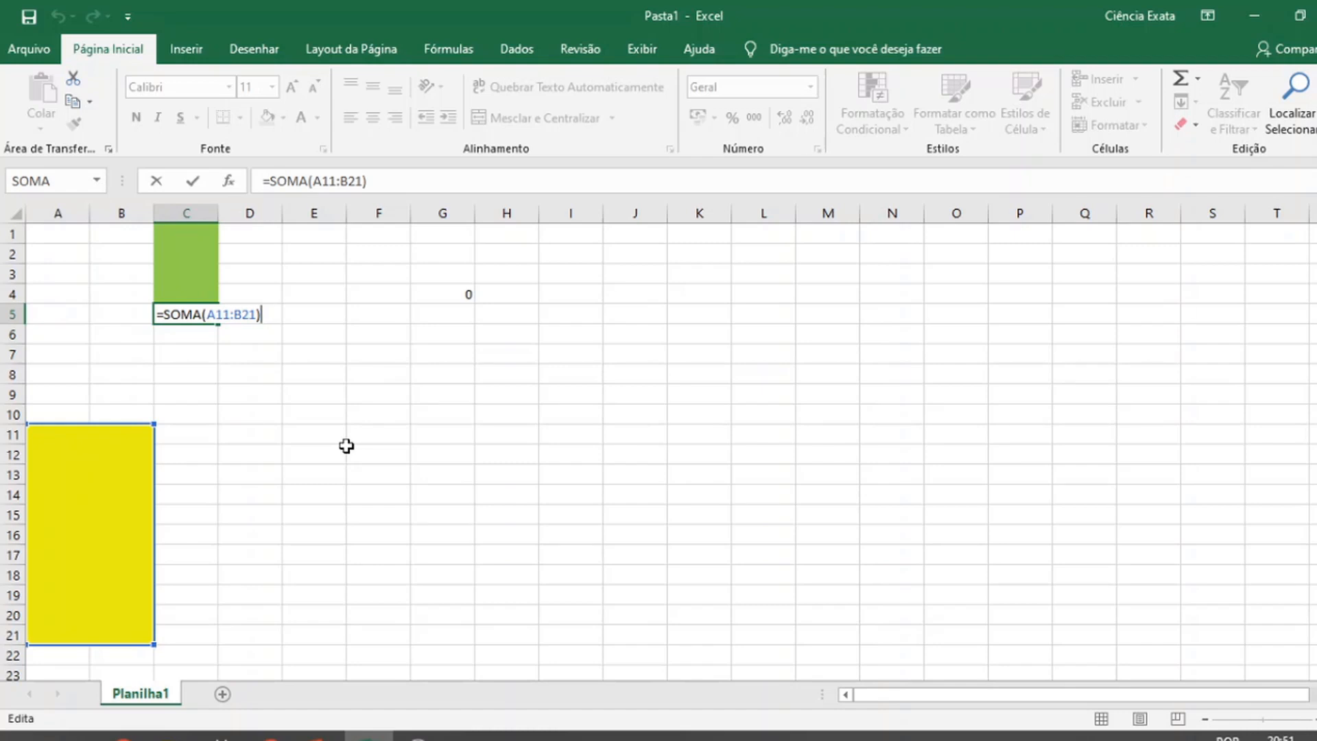
{"action": "key", "text": "Return"}
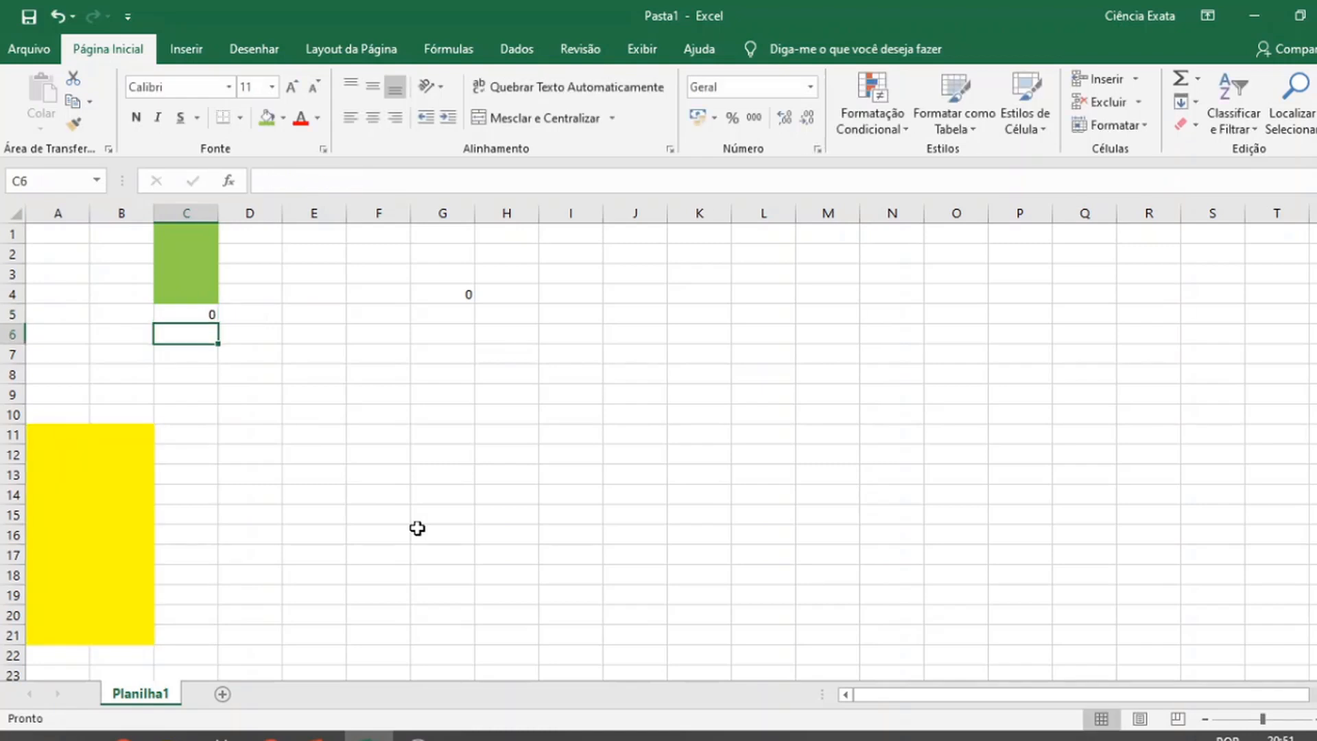
Insert a blank row above row 9
{"action": "left_click", "coordinate": [10, 395]}
{"action": "right_click", "coordinate": [9, 395]}
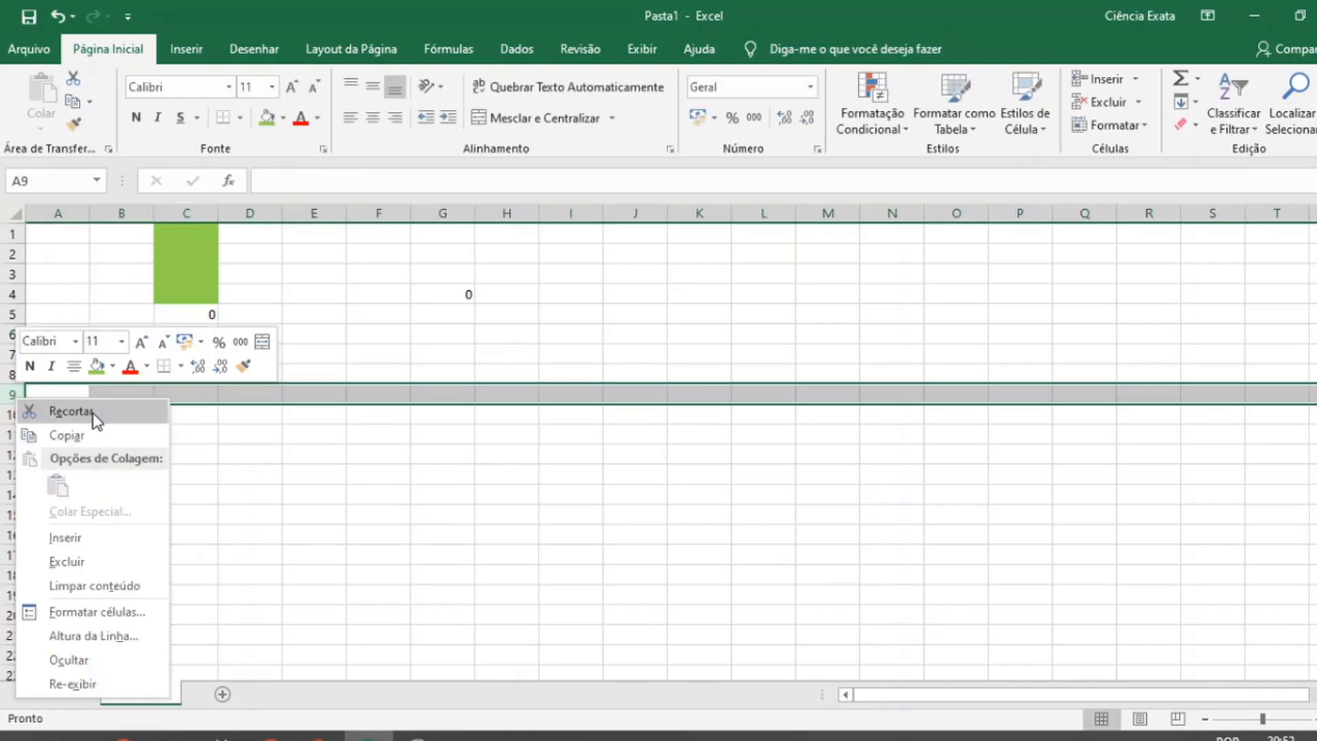
{"action": "left_click", "coordinate": [103, 541]}
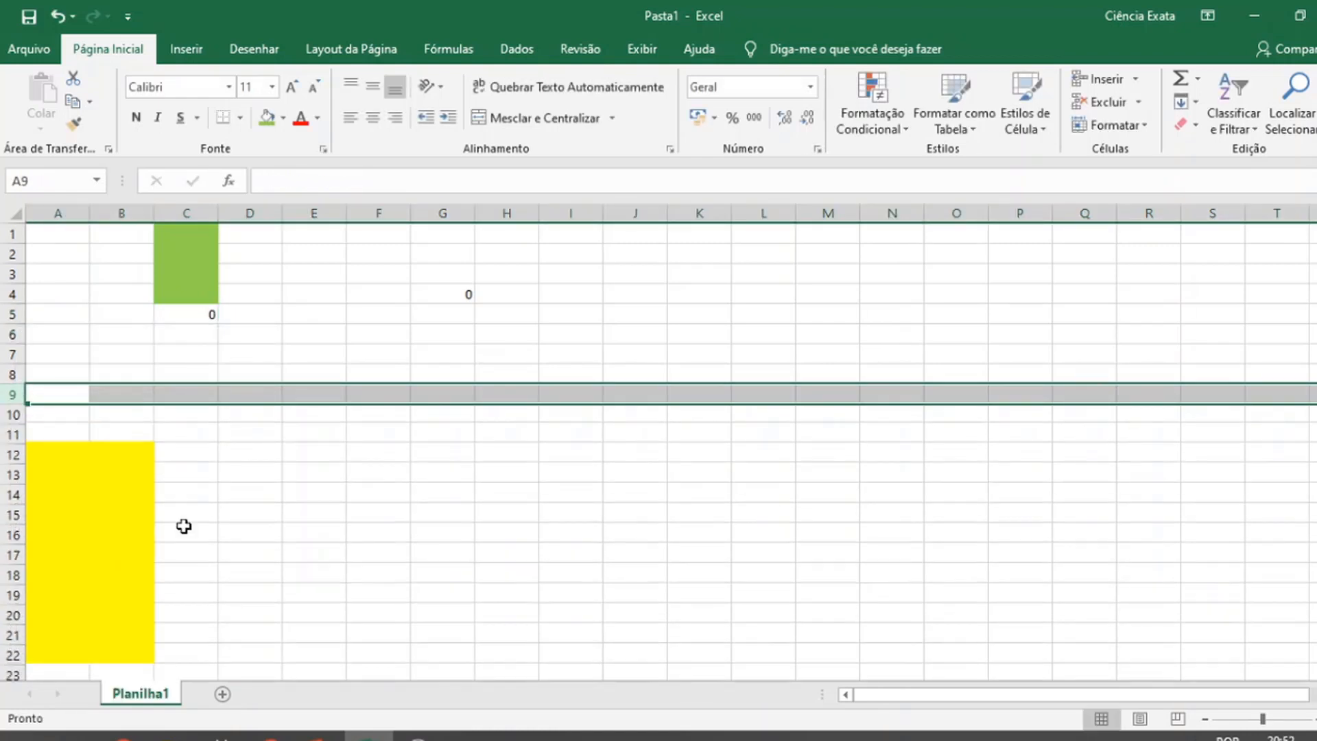
Compare the SOMA formula in C5 with the yellow range A12:B22 and view the formula's highlighted reference
{"action": "left_click", "coordinate": [199, 317]}
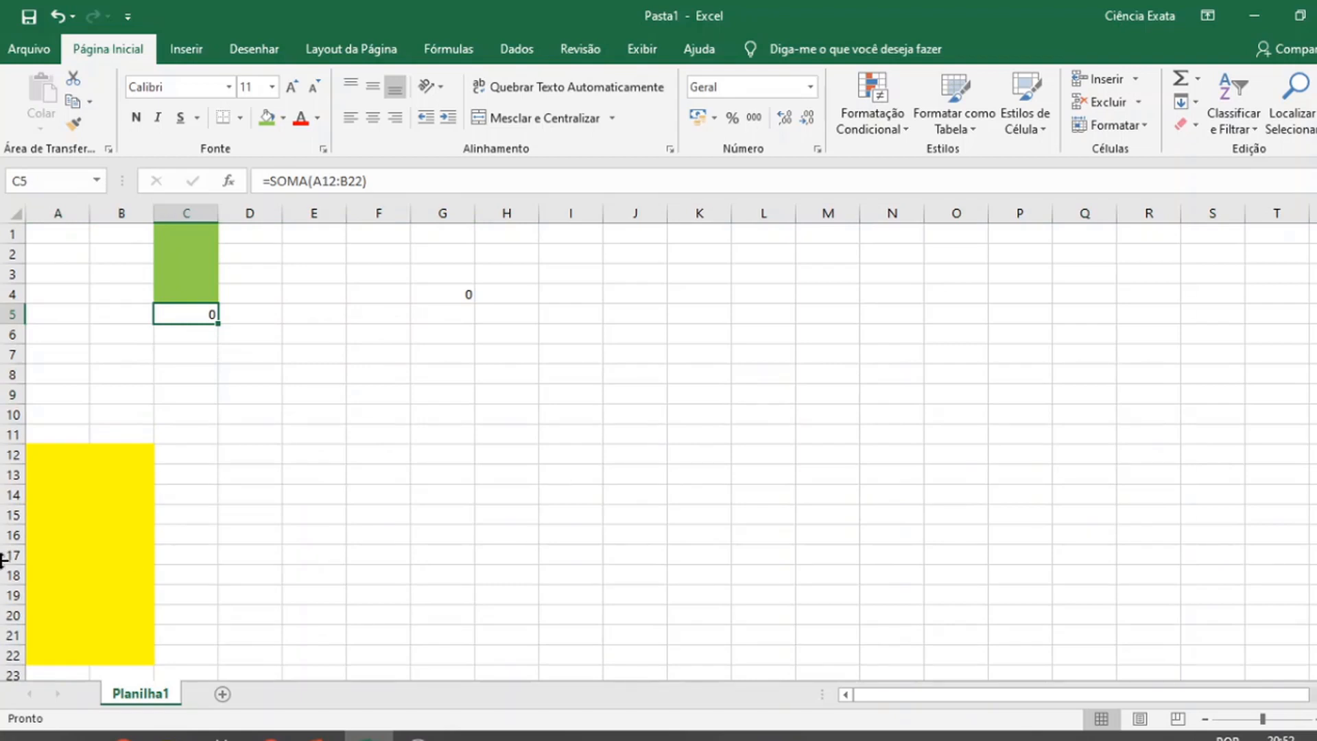
{"action": "left_click_drag", "start_coordinate": [48, 455], "coordinate": [138, 652]}
{"action": "left_click", "coordinate": [312, 554]}
{"action": "left_click", "coordinate": [184, 323]}
{"action": "key", "text": "F2"}
{"action": "key", "text": "Escape"}
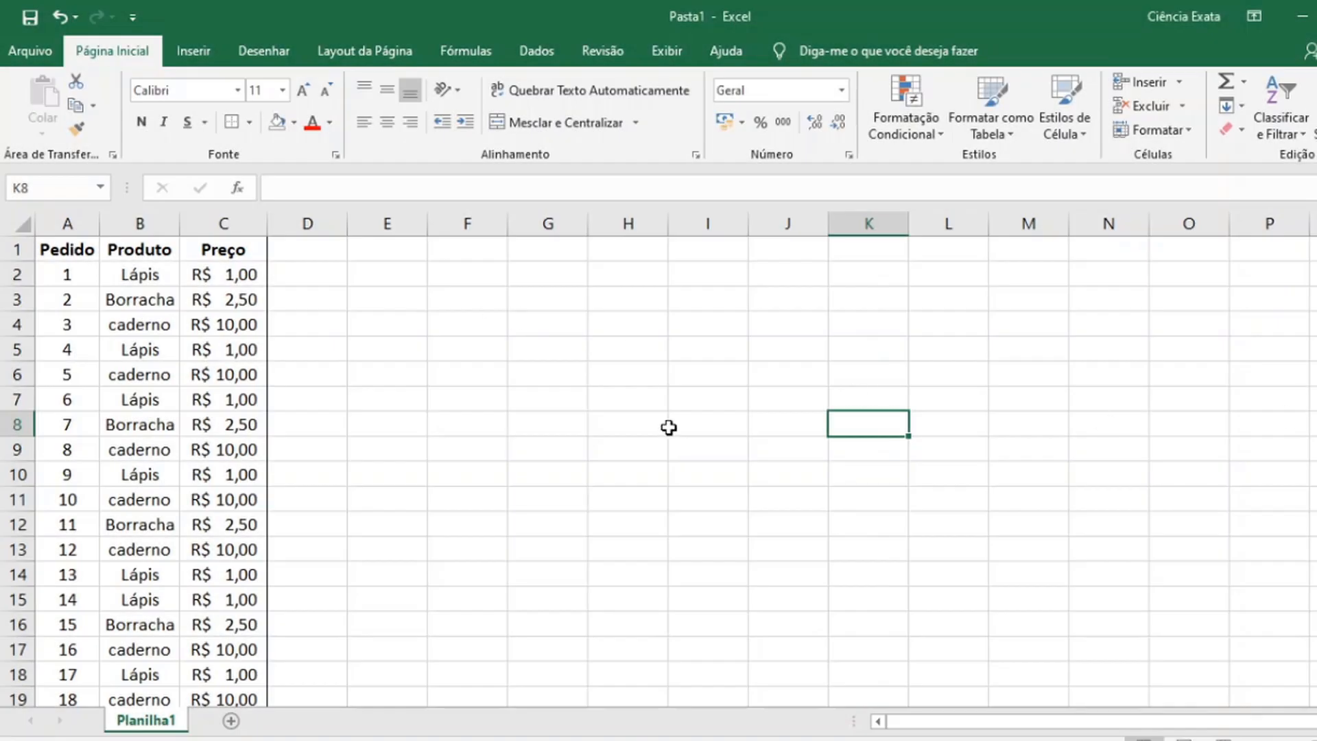
Review the Pedido, Produto and Preço columns of the order table by selecting them together and individually
{"action": "left_click_drag", "start_coordinate": [67, 224], "coordinate": [225, 232]}
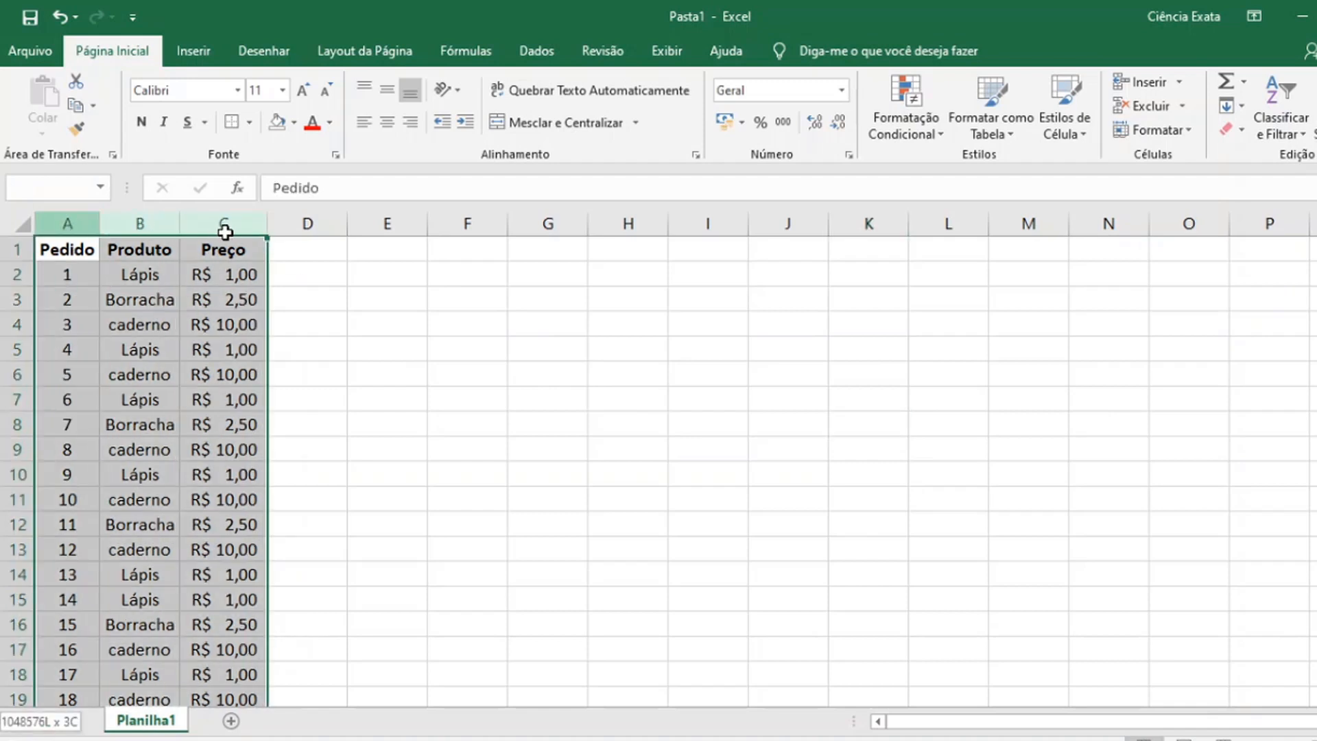
{"action": "left_click", "coordinate": [429, 303]}
{"action": "left_click", "coordinate": [89, 224]}
{"action": "left_click", "coordinate": [157, 224]}
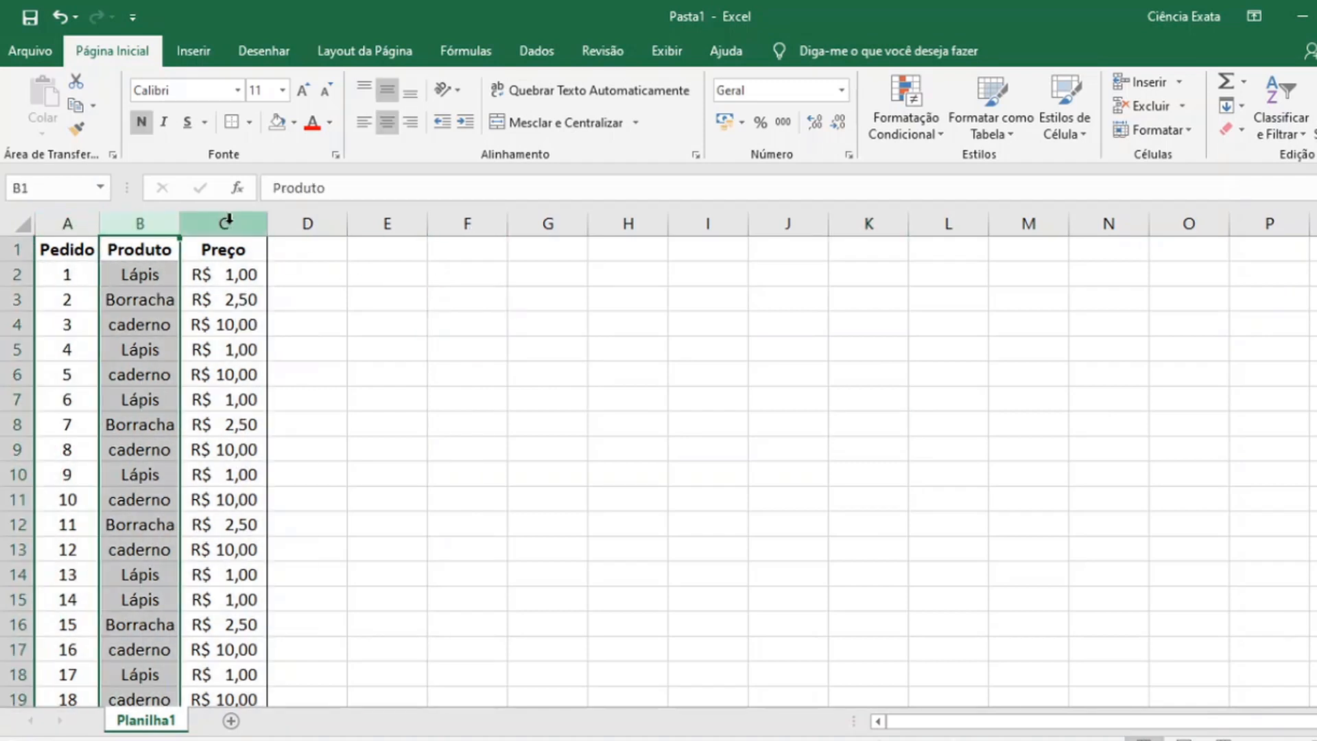
{"action": "left_click", "coordinate": [222, 222]}
{"action": "left_click", "coordinate": [401, 320]}
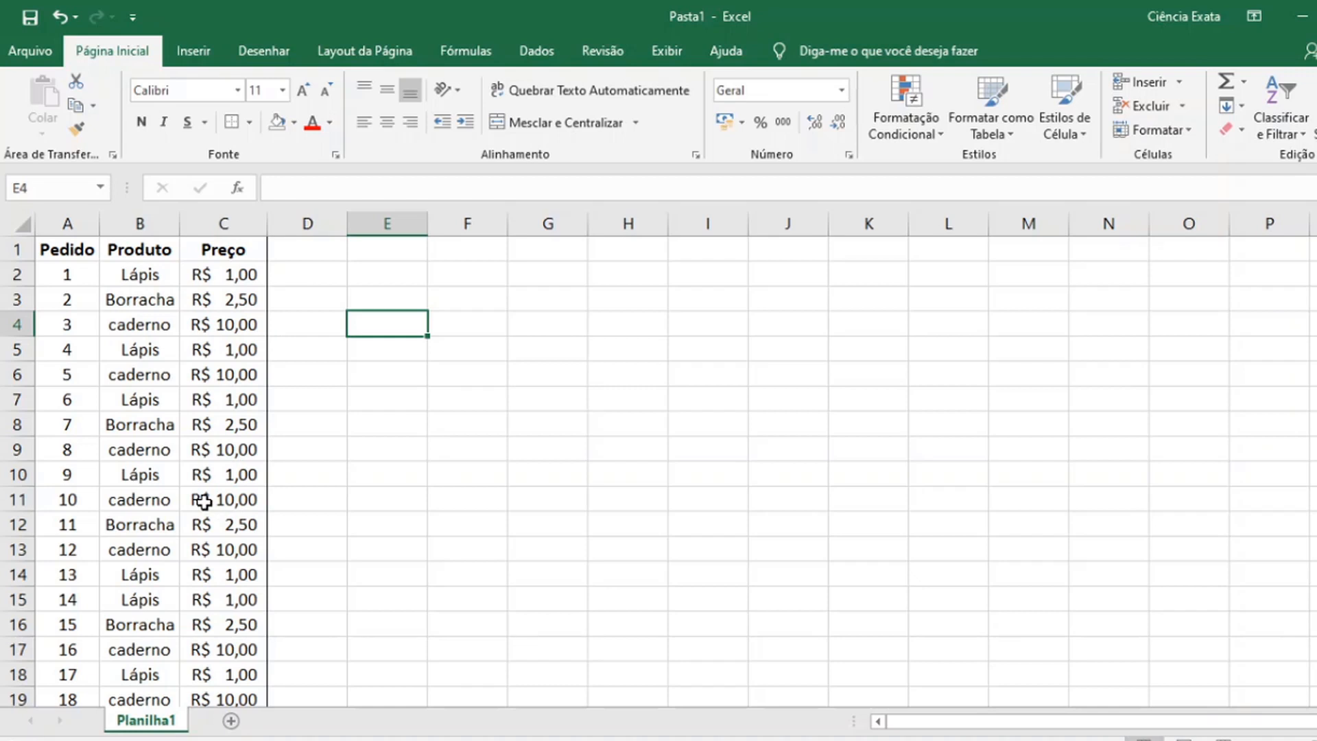
Look through the full order table and compare its rows with the Pedido, Produto and Preço headers in A1:C1
{"action": "scroll", "coordinate": [162, 581], "scroll_direction": "down", "scroll_amount": 9}
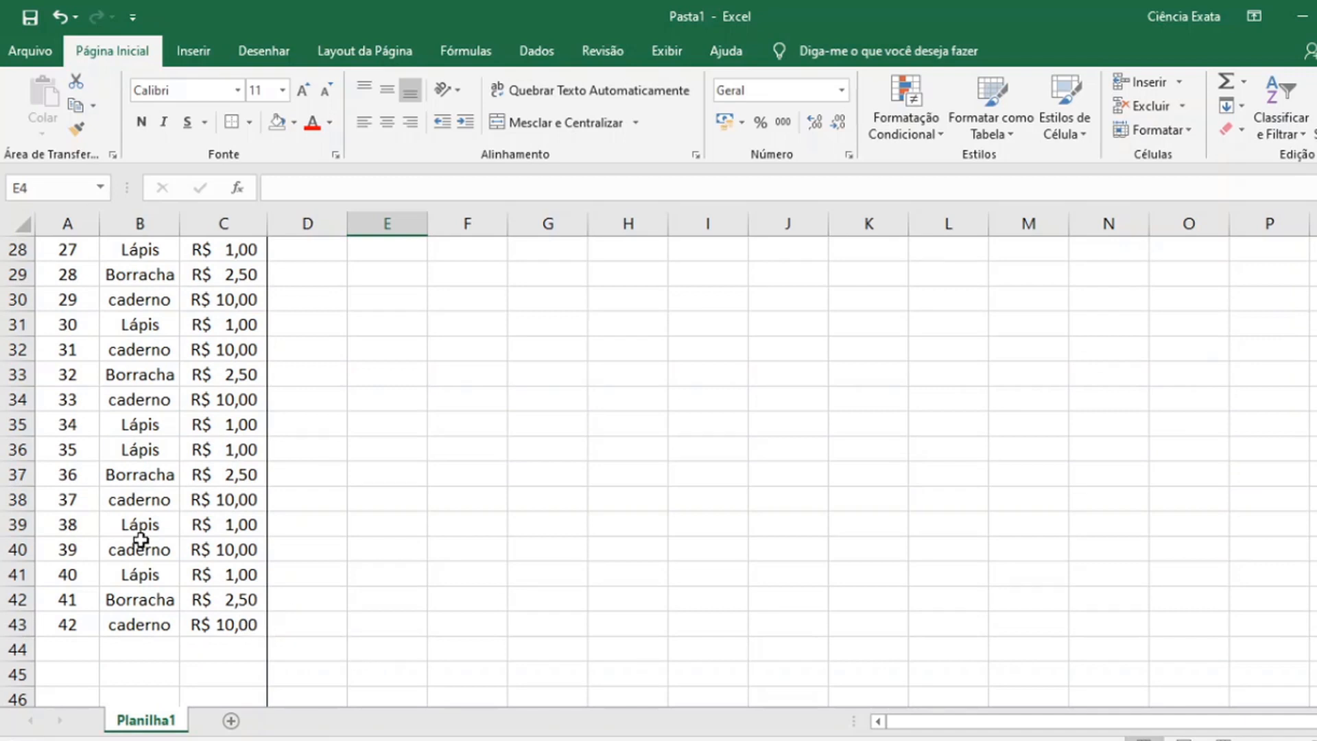
{"action": "scroll", "coordinate": [141, 540], "scroll_direction": "up", "scroll_amount": 9}
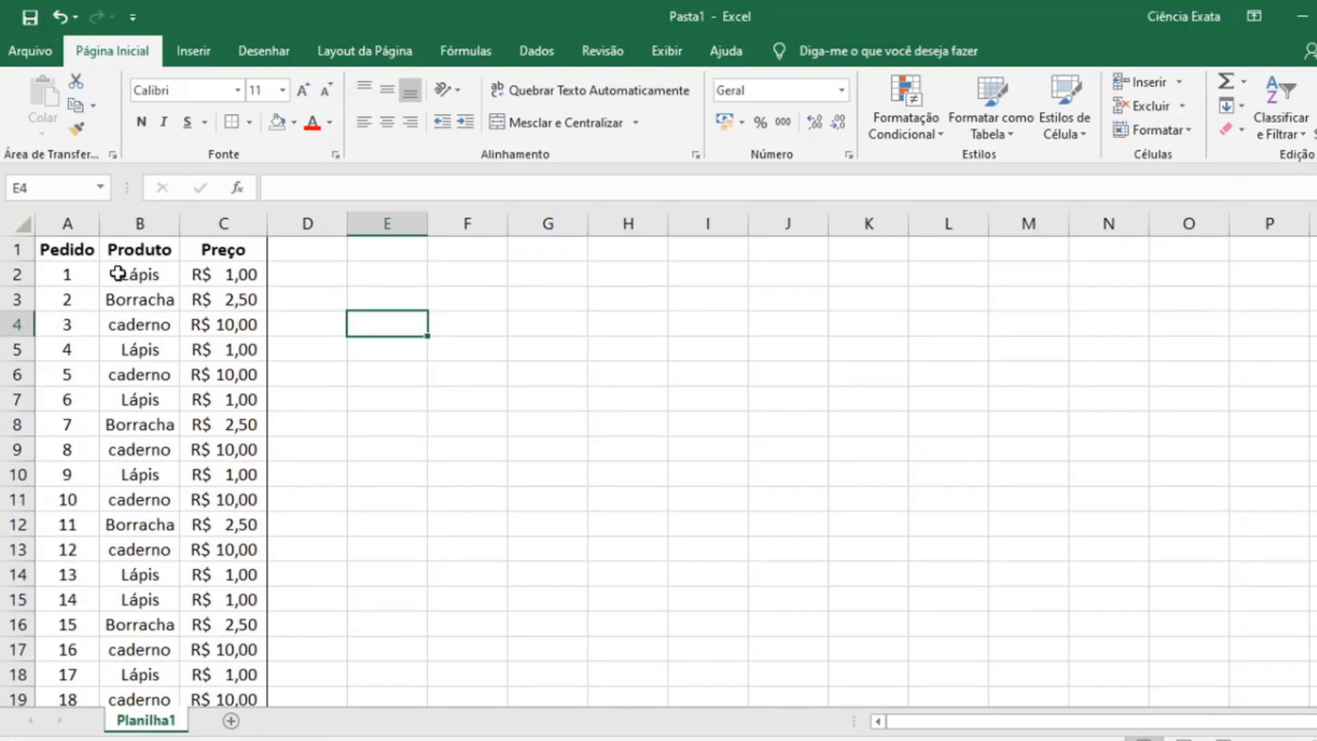
{"action": "left_click_drag", "start_coordinate": [66, 249], "coordinate": [221, 260]}
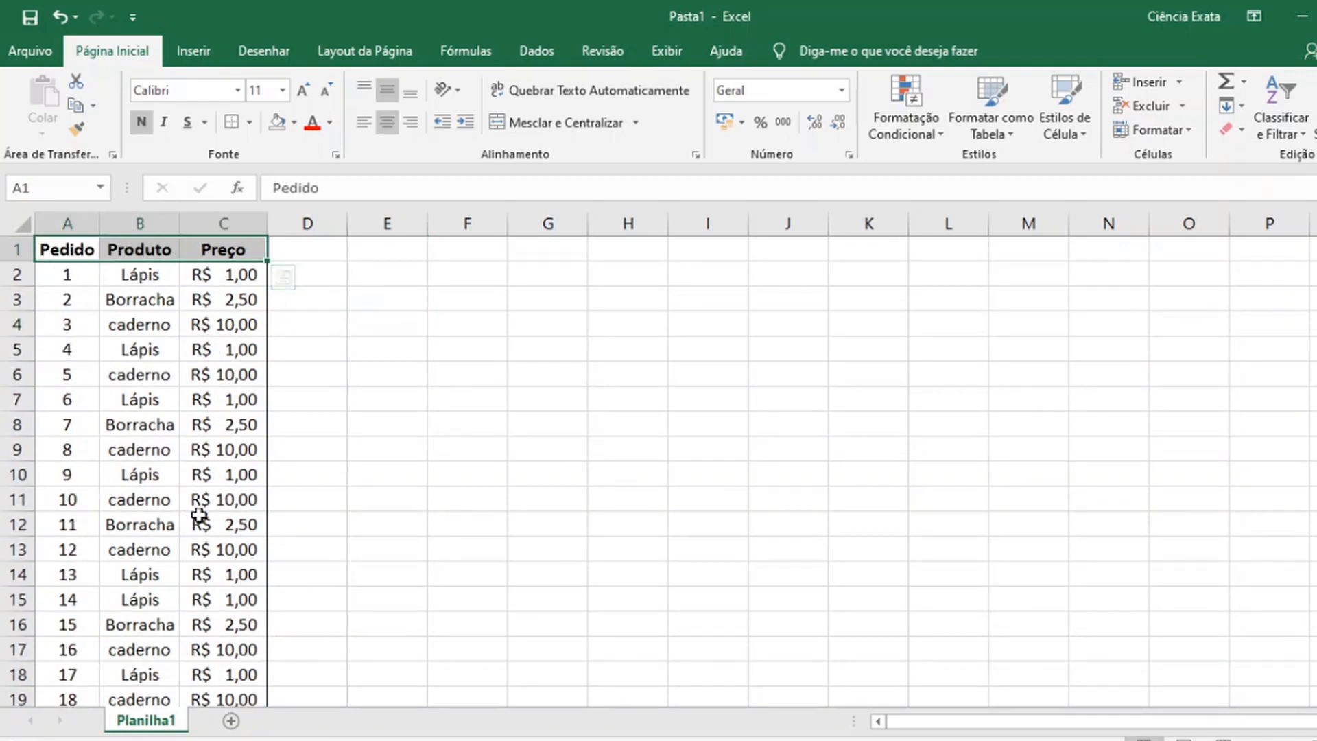
{"action": "scroll", "coordinate": [344, 508], "scroll_direction": "down", "scroll_amount": 3}
{"action": "scroll", "coordinate": [344, 508], "scroll_direction": "up", "scroll_amount": 3}
{"action": "left_click", "coordinate": [513, 466]}
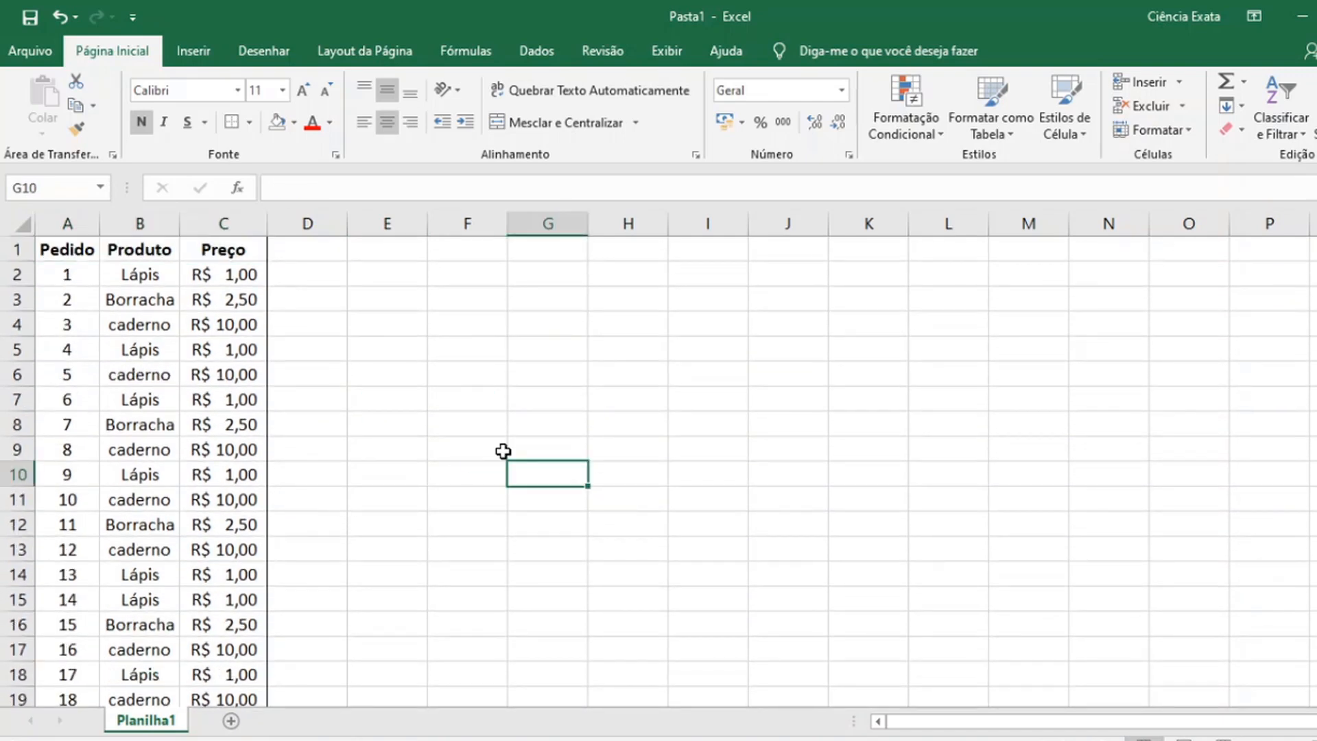
Freeze the sheet's top row with Congelar Linha Superior and check the headers against the lower order rows
{"action": "left_click", "coordinate": [678, 55]}
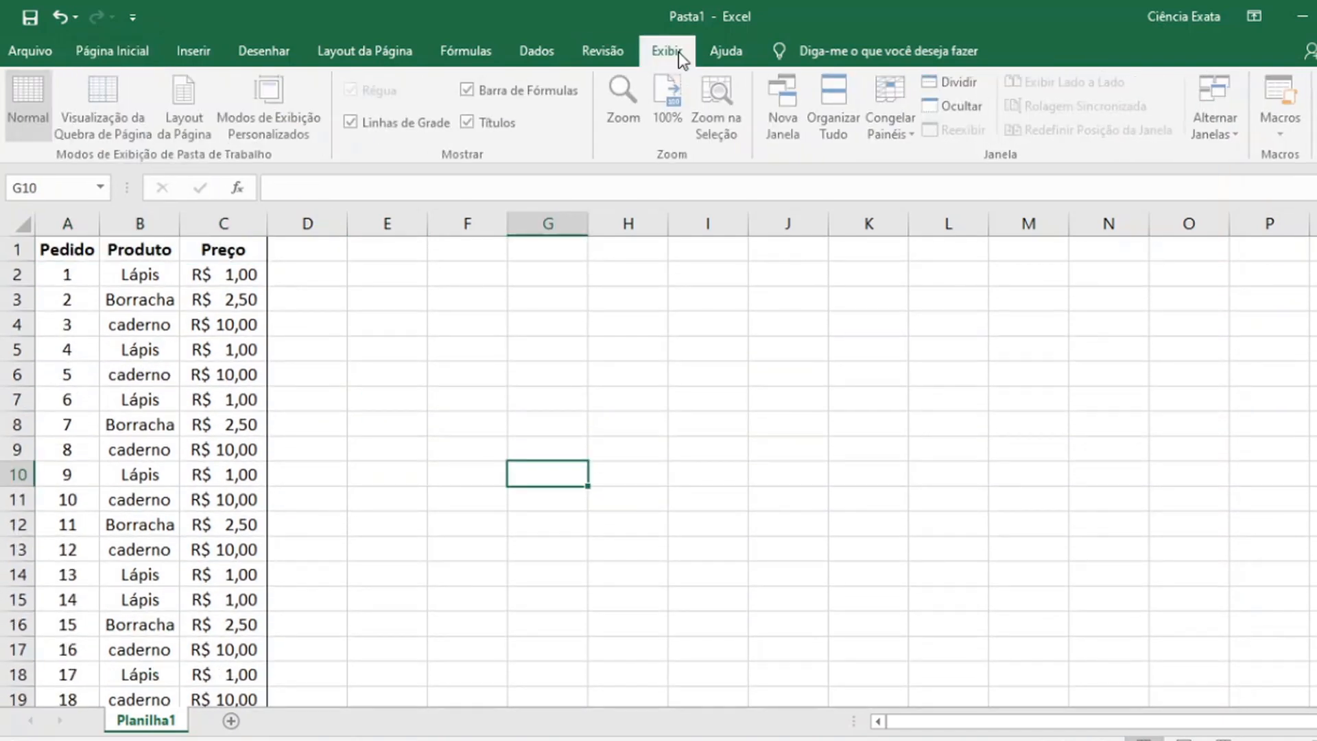
{"action": "left_click", "coordinate": [917, 134]}
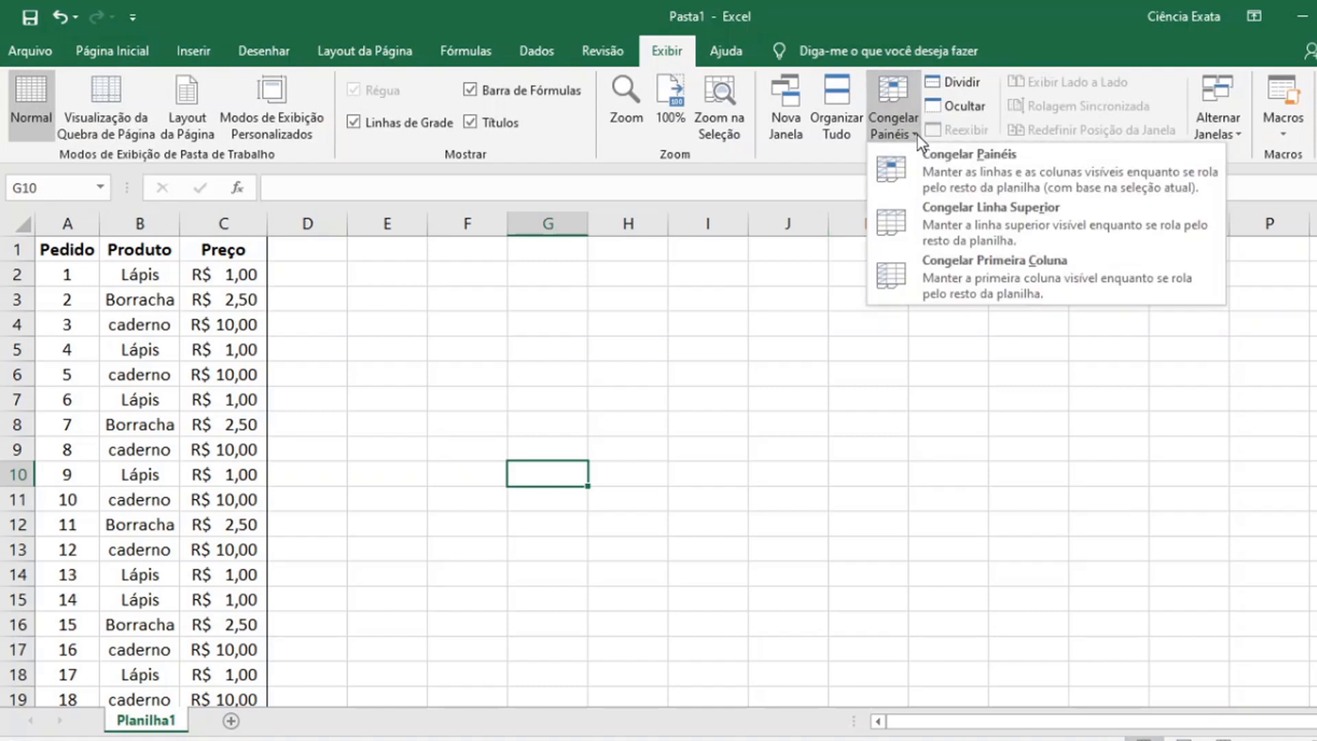
{"action": "left_click", "coordinate": [1062, 232]}
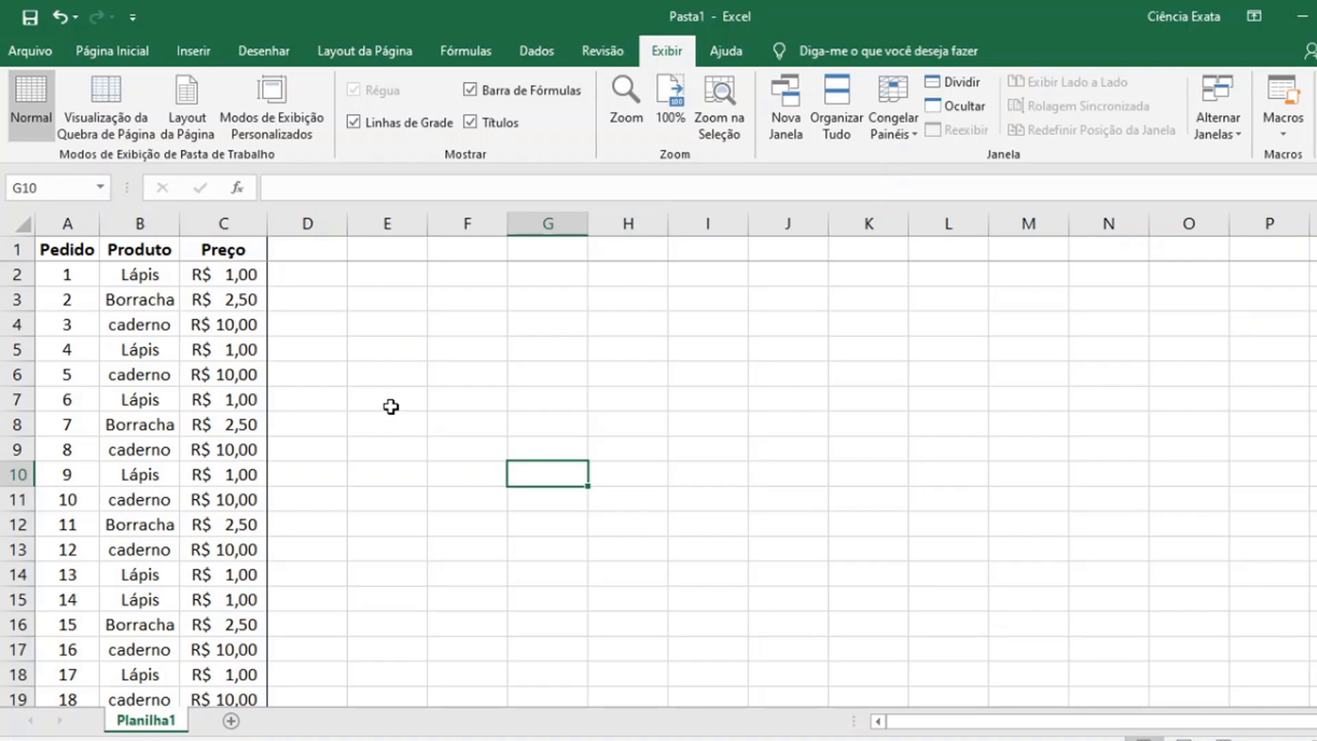
{"action": "scroll", "coordinate": [391, 406], "scroll_direction": "down", "scroll_amount": 9}
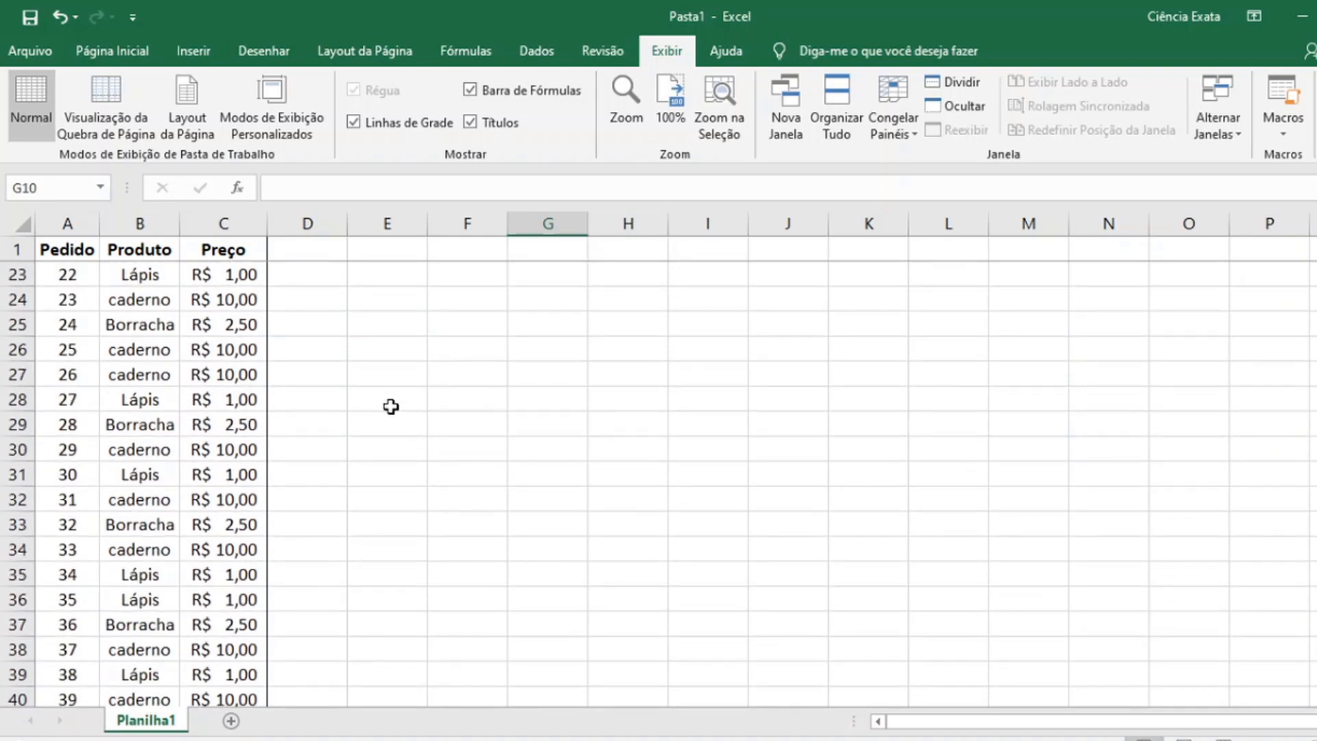
{"action": "scroll", "coordinate": [391, 407], "scroll_direction": "up", "scroll_amount": 9}
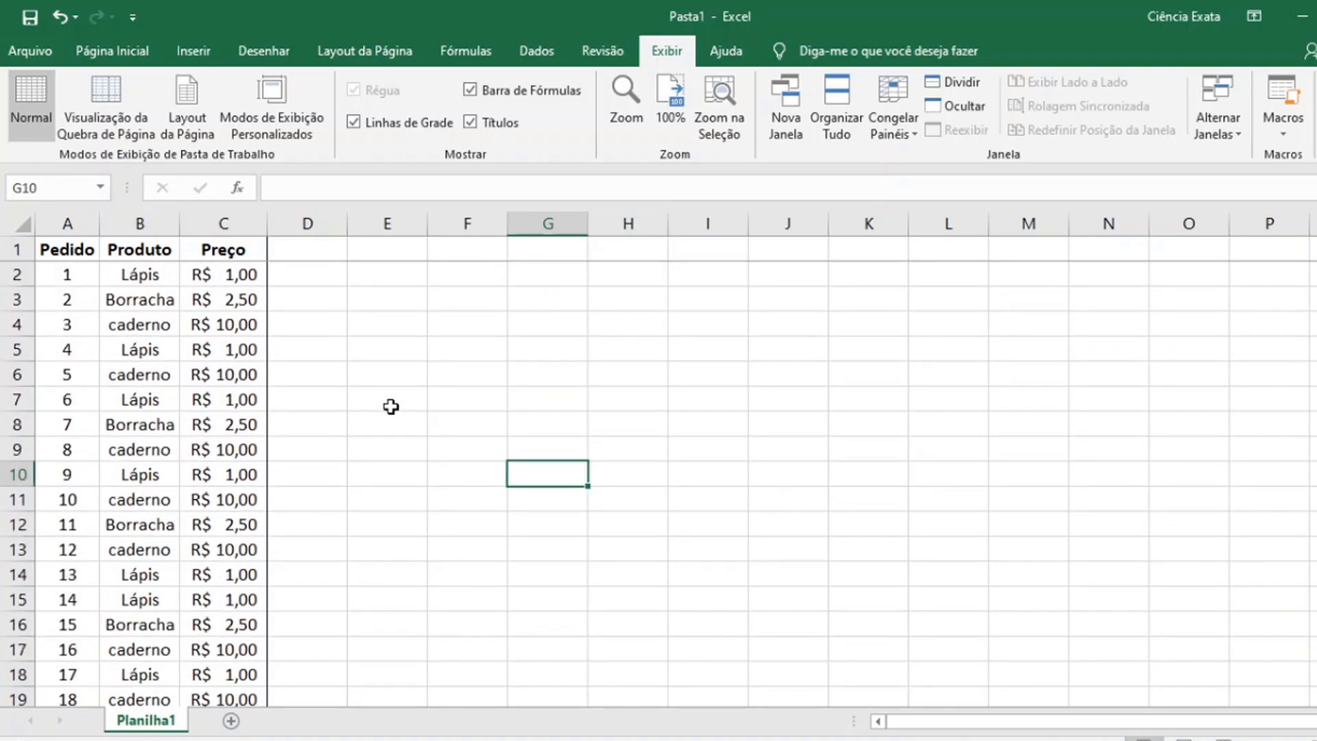
{"action": "scroll", "coordinate": [391, 407], "scroll_direction": "down", "scroll_amount": 5}
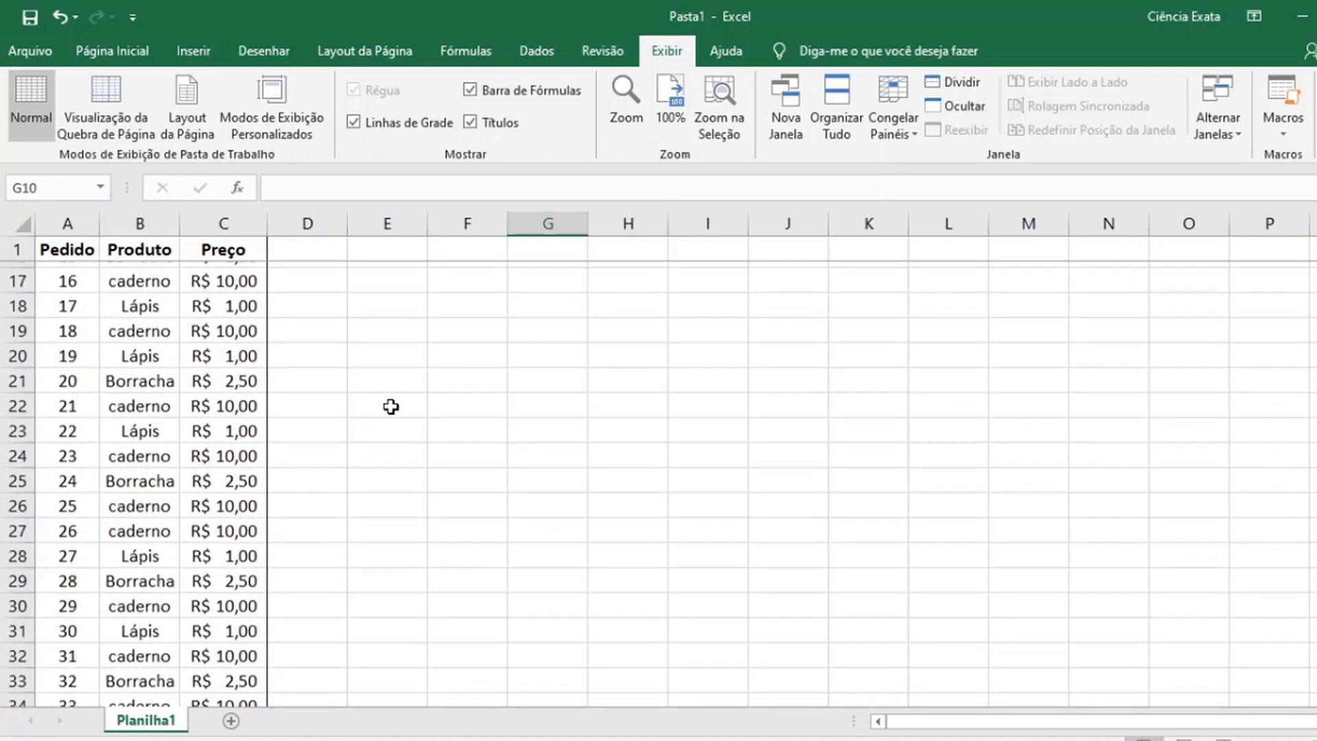
{"action": "scroll", "coordinate": [391, 407], "scroll_direction": "up", "scroll_amount": 5}
Unfreeze the panes with Descongelar Painéis and check how the header row behaves across the order table
{"action": "left_click", "coordinate": [888, 131]}
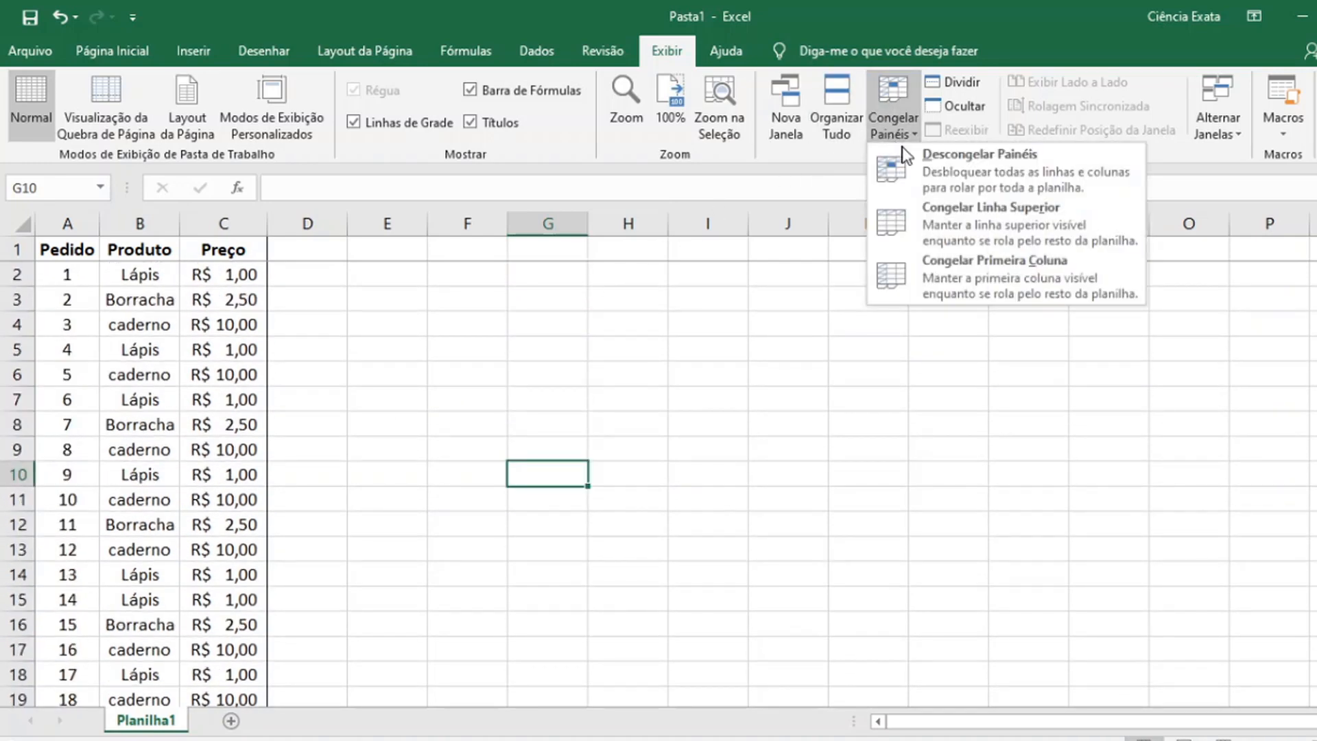
{"action": "left_click", "coordinate": [948, 174]}
{"action": "scroll", "coordinate": [523, 370], "scroll_direction": "down", "scroll_amount": 5}
{"action": "scroll", "coordinate": [524, 371], "scroll_direction": "up", "scroll_amount": 5}
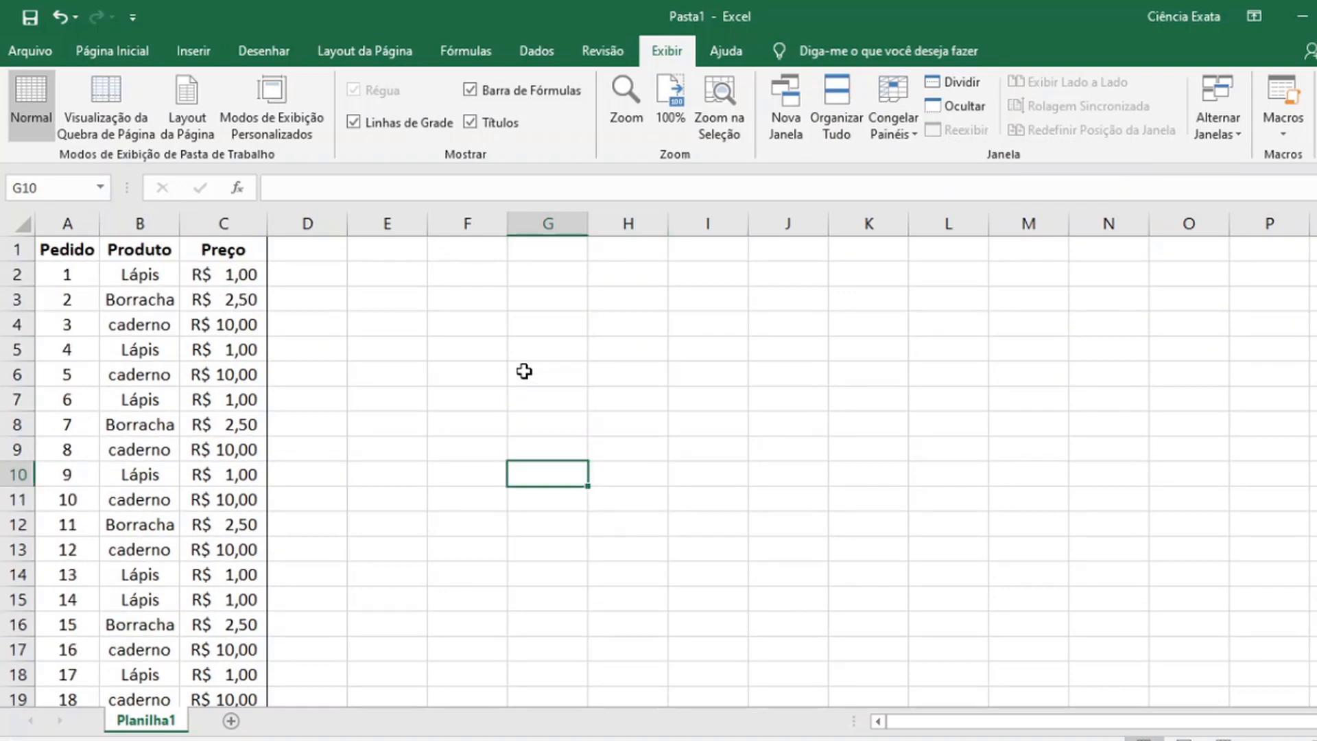
{"action": "scroll", "coordinate": [524, 371], "scroll_direction": "down", "scroll_amount": 6}
{"action": "scroll", "coordinate": [524, 370], "scroll_direction": "up", "scroll_amount": 6}
Reapply Congelar Linha Superior to keep the Pedido, Produto and Preço header row in view
{"action": "left_click", "coordinate": [890, 134]}
{"action": "left_click", "coordinate": [962, 212]}
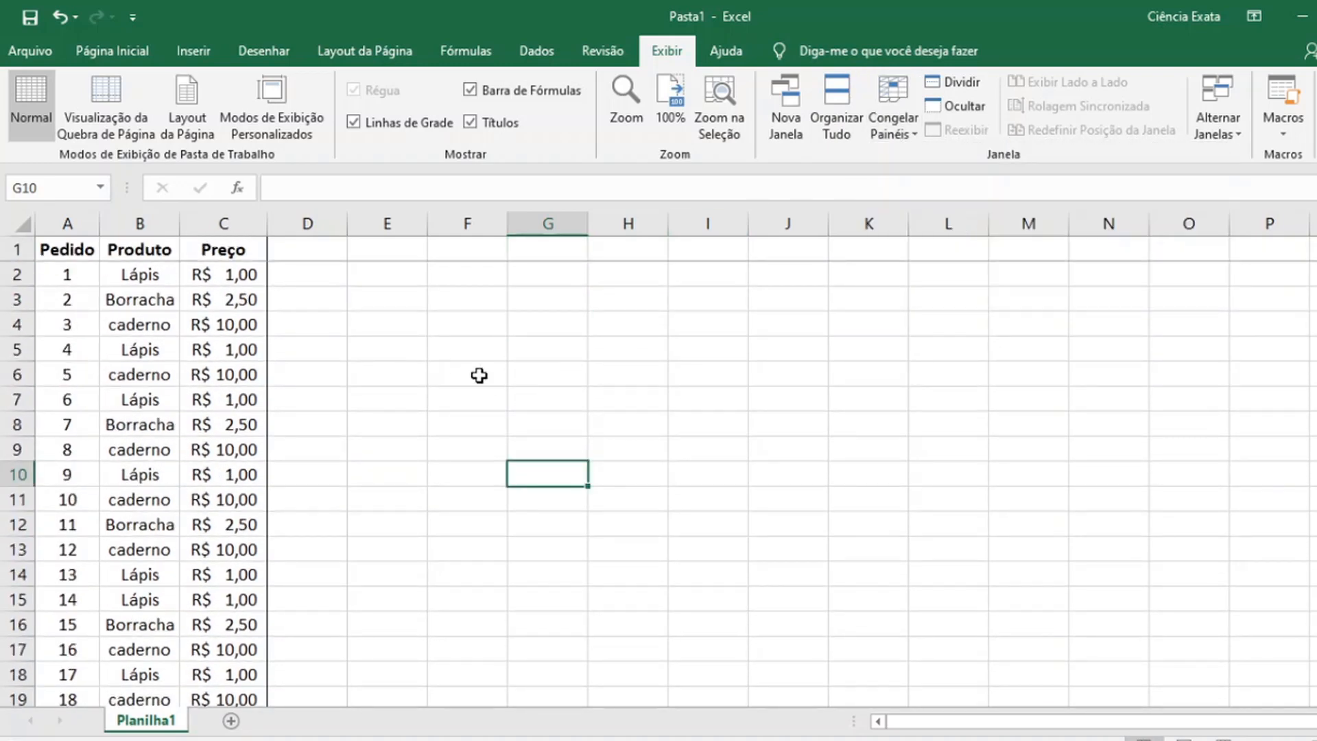
{"action": "scroll", "coordinate": [478, 373], "scroll_direction": "down", "scroll_amount": 6}
{"action": "scroll", "coordinate": [476, 374], "scroll_direction": "up", "scroll_amount": 6}
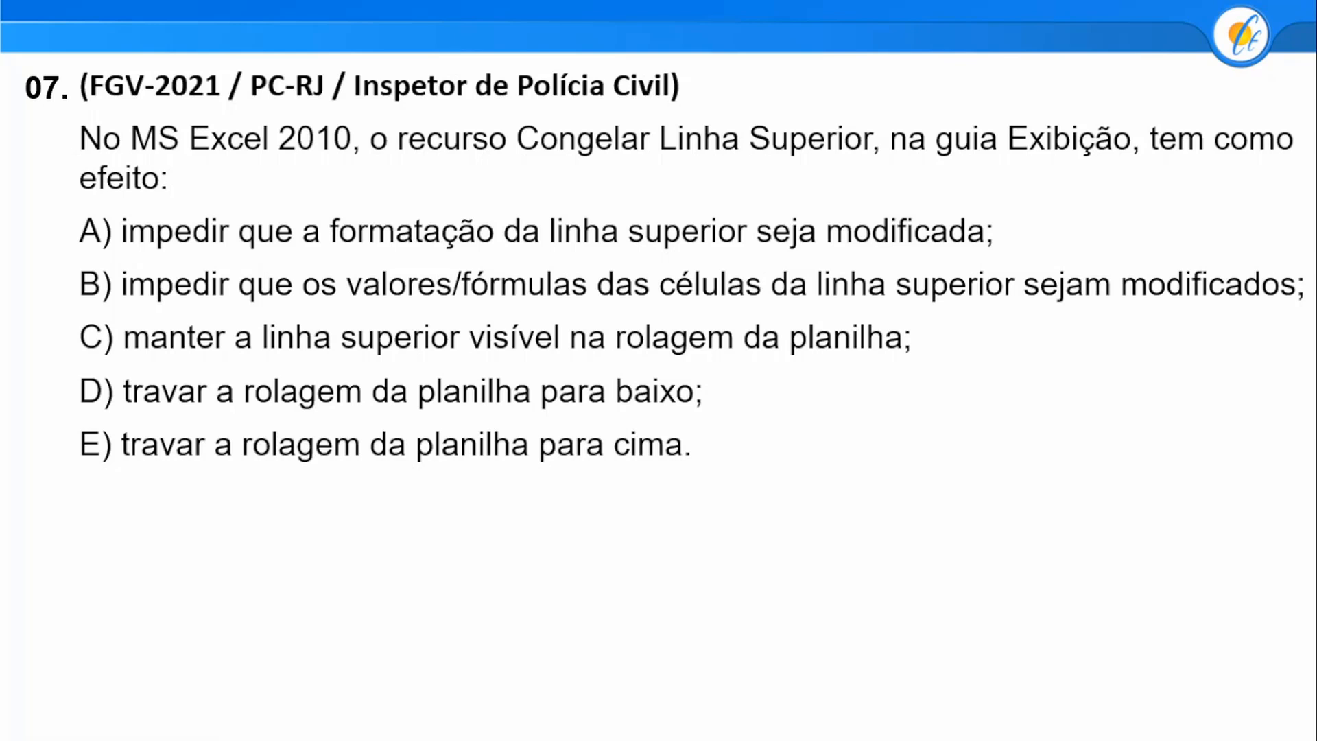
{"action": "mouse_move", "coordinate": [83, 328]}
{"action": "left_mouse_down"}
{"action": "mouse_move", "coordinate": [107, 351]}
{"action": "mouse_move", "coordinate": [80, 357]}
{"action": "left_mouse_up"}
{"action": "left_click_drag", "start_coordinate": [985, 511], "coordinate": [988, 533]}
{"action": "mouse_move", "coordinate": [974, 475]}
{"action": "left_mouse_down"}
{"action": "mouse_move", "coordinate": [936, 528]}
{"action": "mouse_move", "coordinate": [982, 468]}
{"action": "left_mouse_up"}
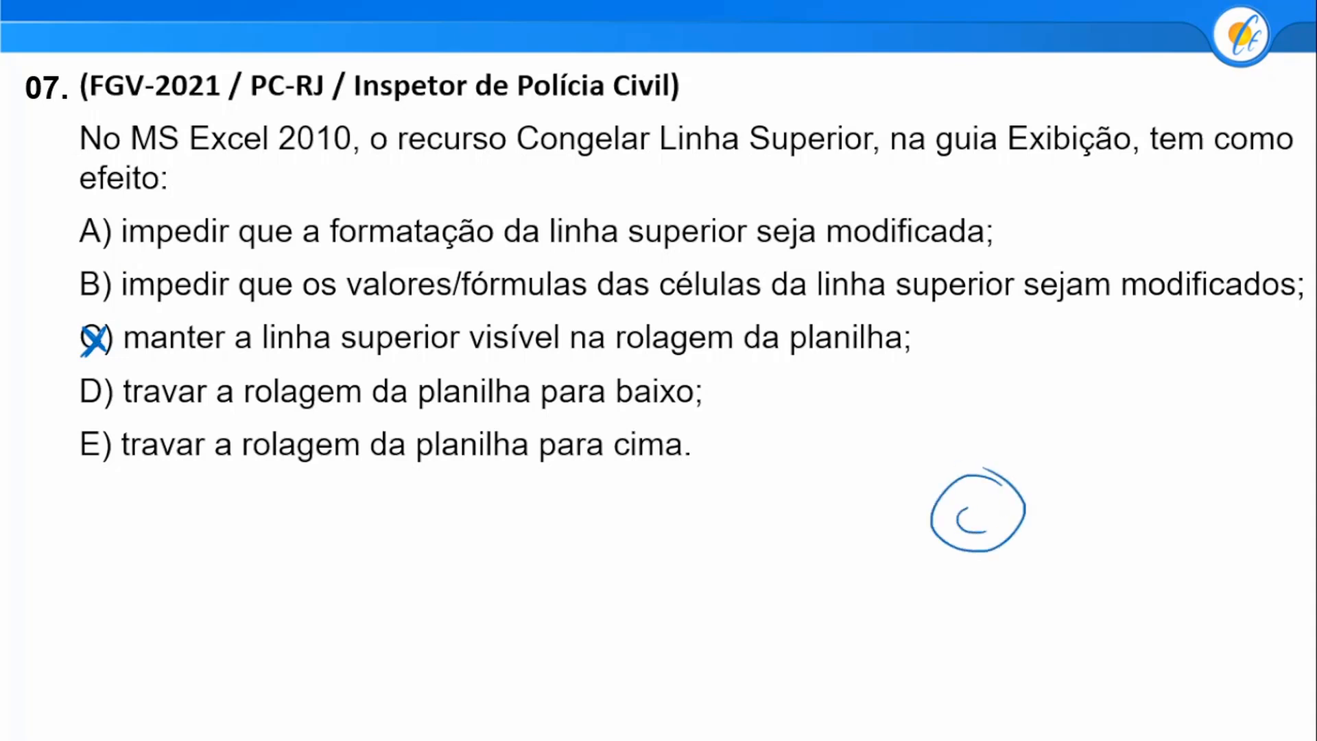